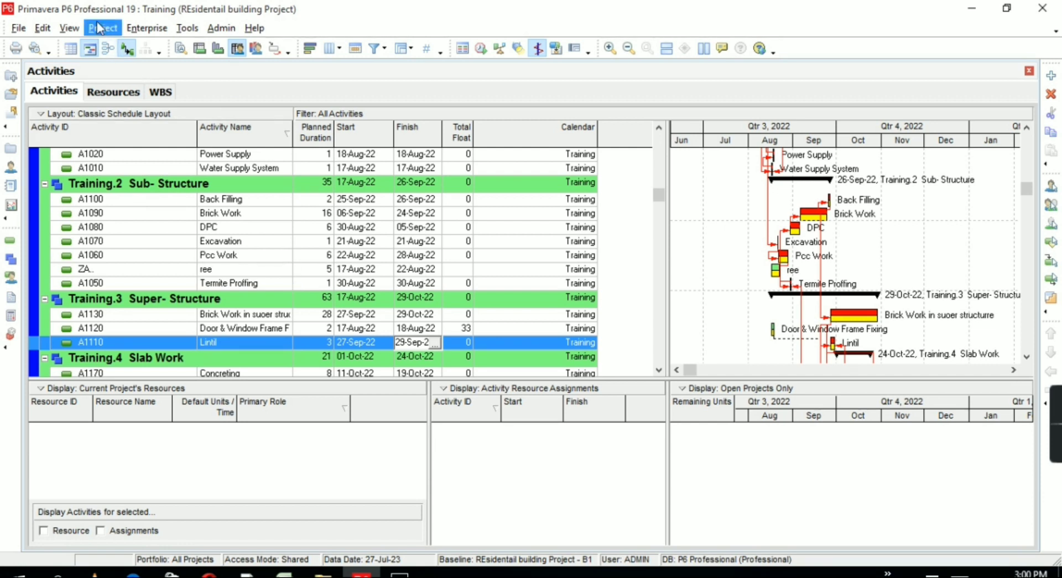
Open the enterprise calendars list on the global calendars, leaving it without adding a new calendar.
{"action": "left_click", "coordinate": [147, 29]}
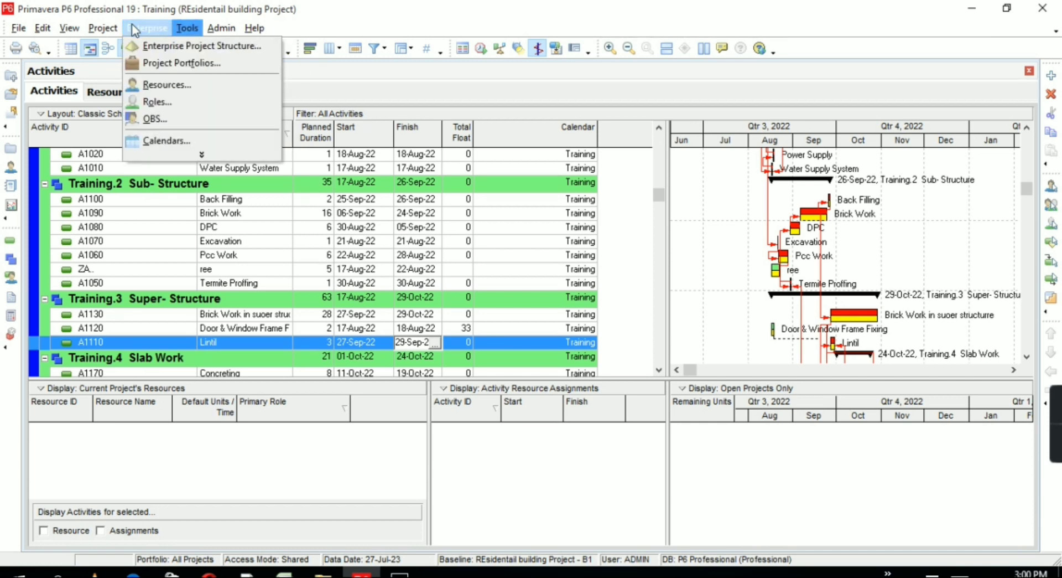
{"action": "mouse_move", "coordinate": [99, 29]}
{"action": "mouse_move", "coordinate": [138, 27]}
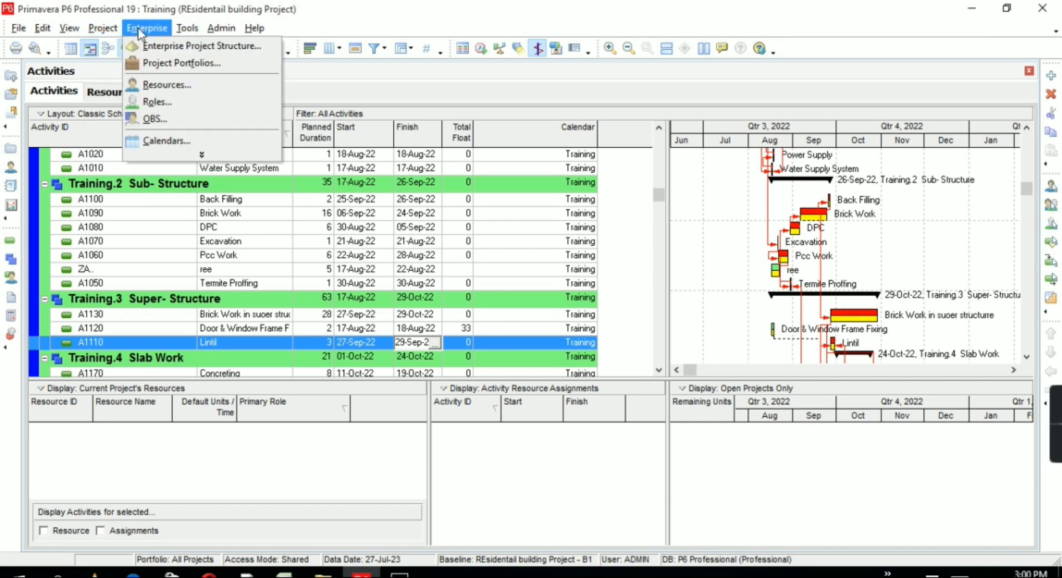
{"action": "left_click", "coordinate": [172, 140]}
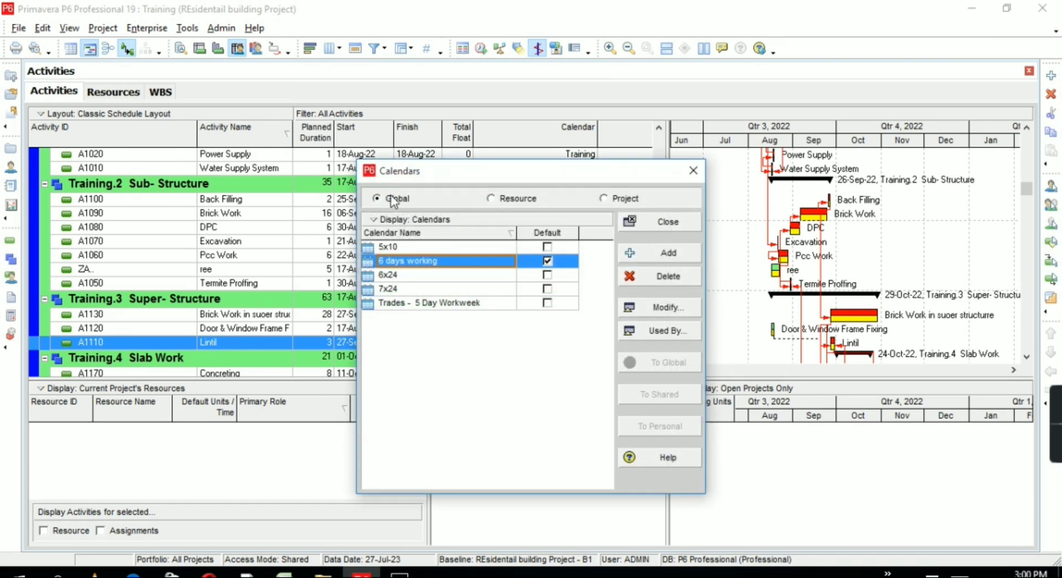
{"action": "left_click", "coordinate": [635, 256]}
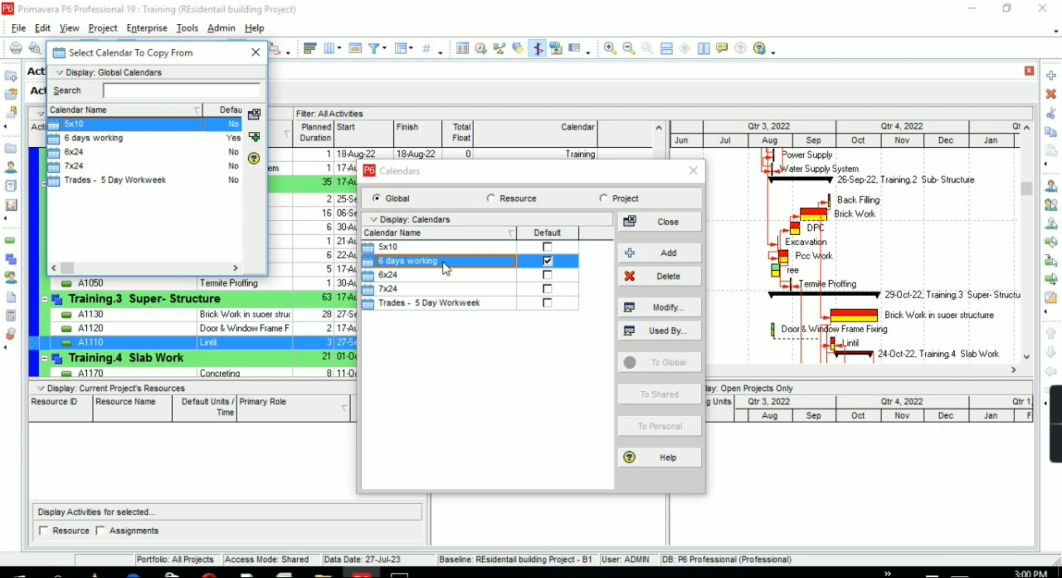
{"action": "left_click", "coordinate": [256, 52]}
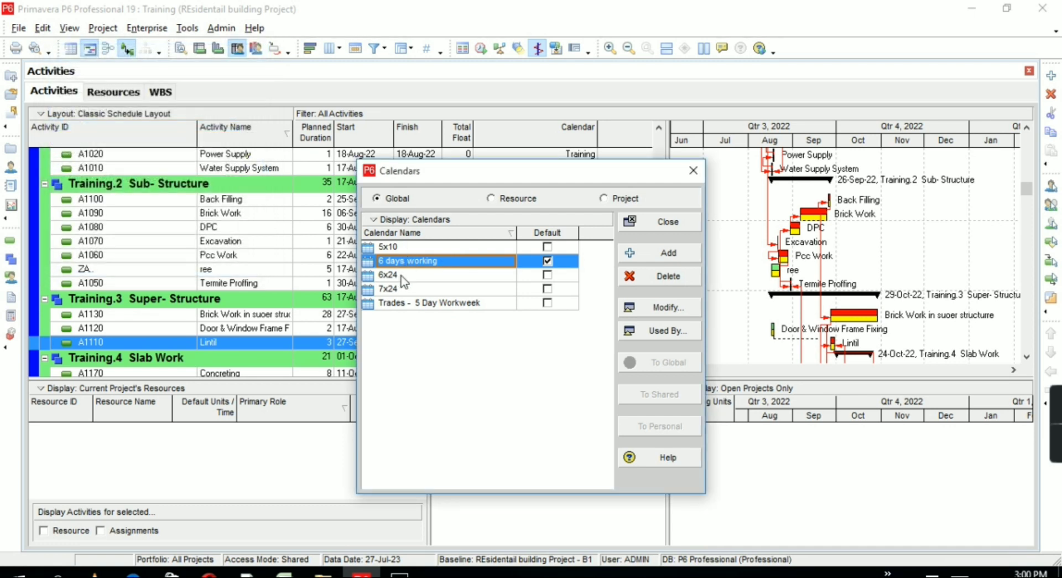
Rename the 6x24 global calendar to "6days working clinder" and make it the default calendar.
{"action": "left_click", "coordinate": [403, 275]}
{"action": "key", "text": "BackSpace"}
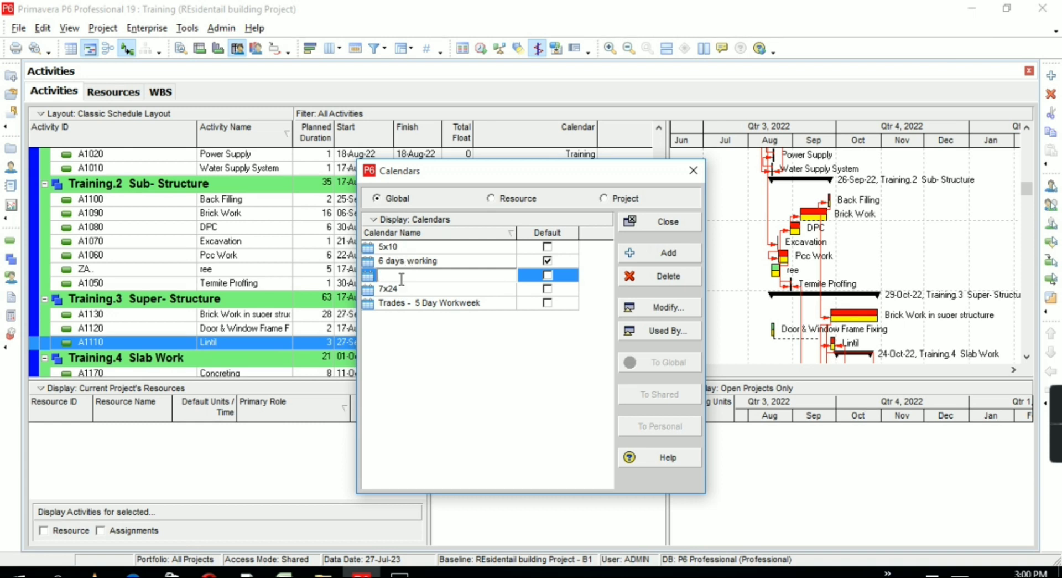
{"action": "type", "text": "6days working clinder"}
{"action": "key", "text": "Return"}
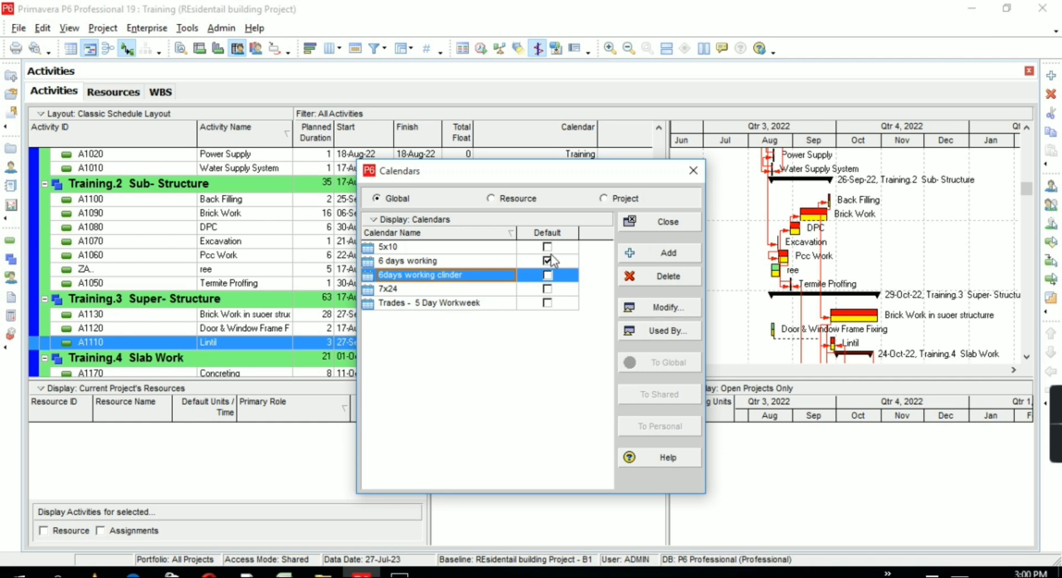
{"action": "left_click", "coordinate": [547, 275]}
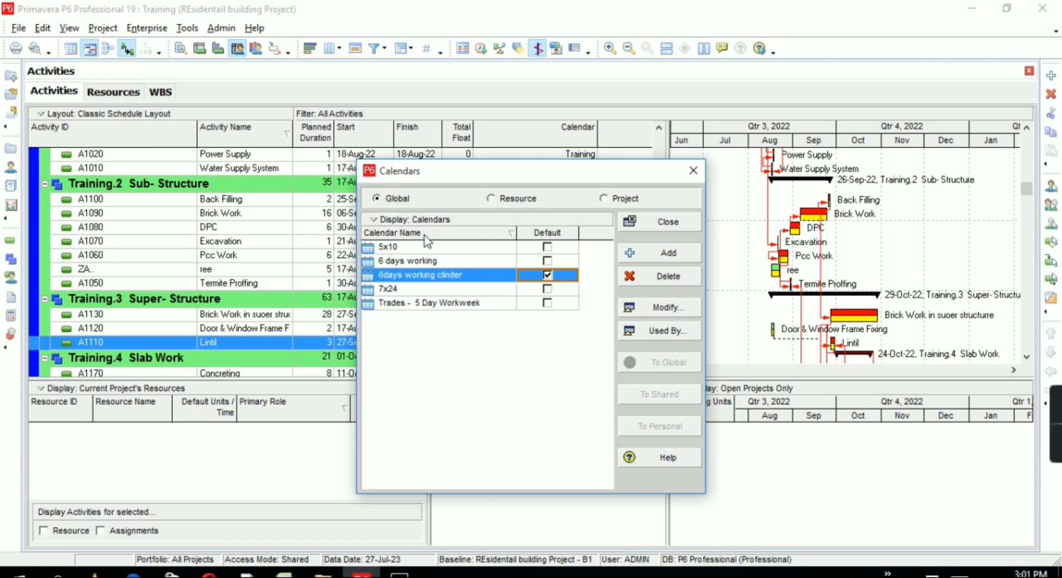
Open the renamed calendar for modification and review its standard weekly work hours and hours per time period.
{"action": "left_click", "coordinate": [662, 313]}
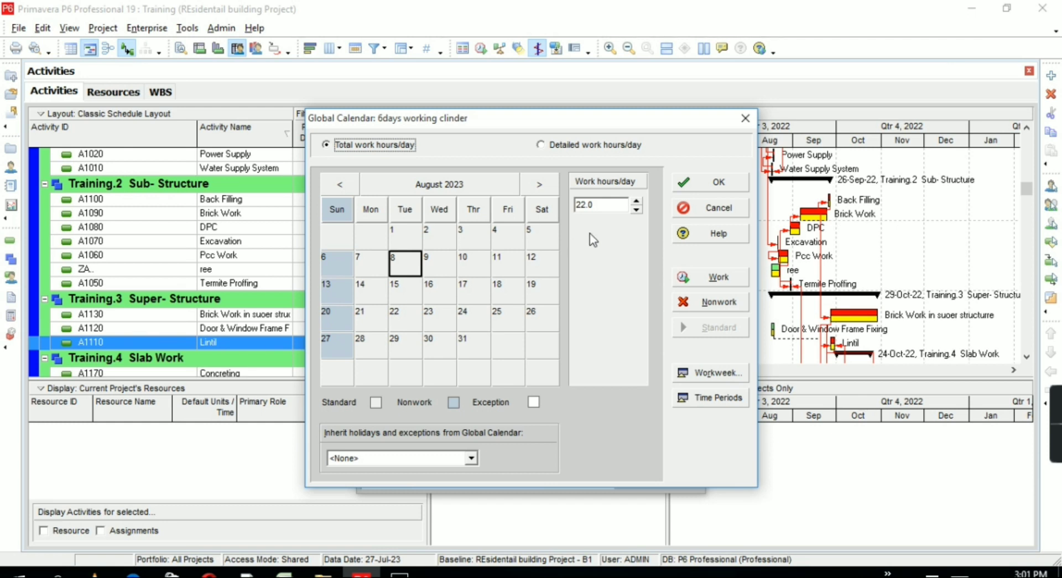
{"action": "left_click", "coordinate": [713, 377]}
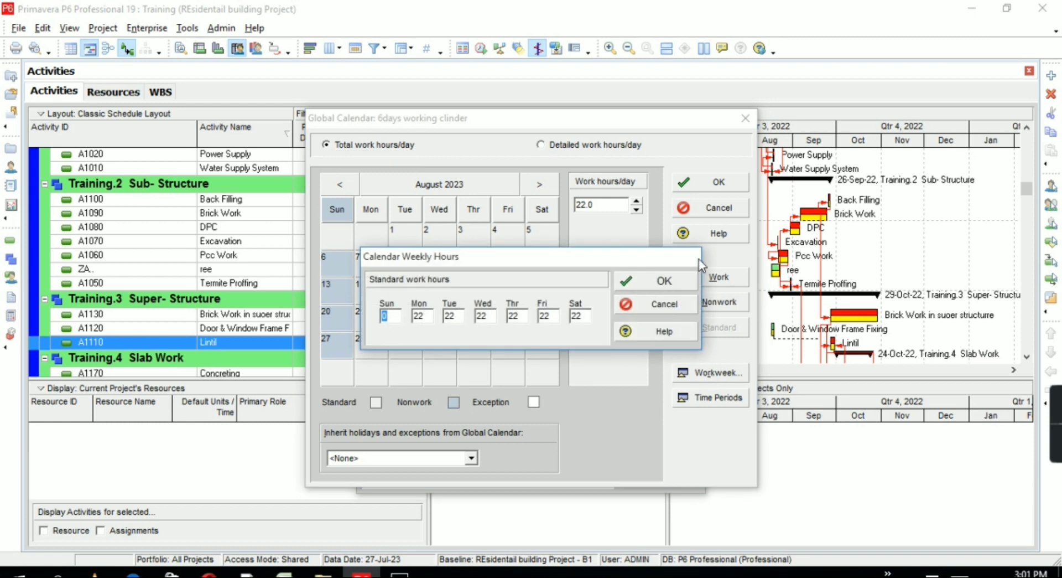
{"action": "left_click", "coordinate": [672, 282]}
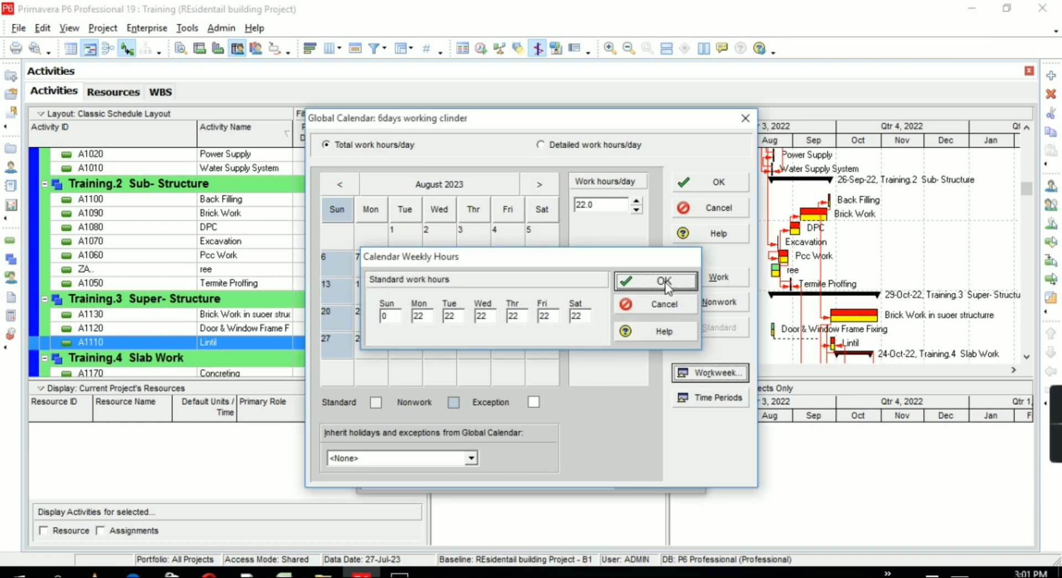
{"action": "left_click", "coordinate": [703, 370]}
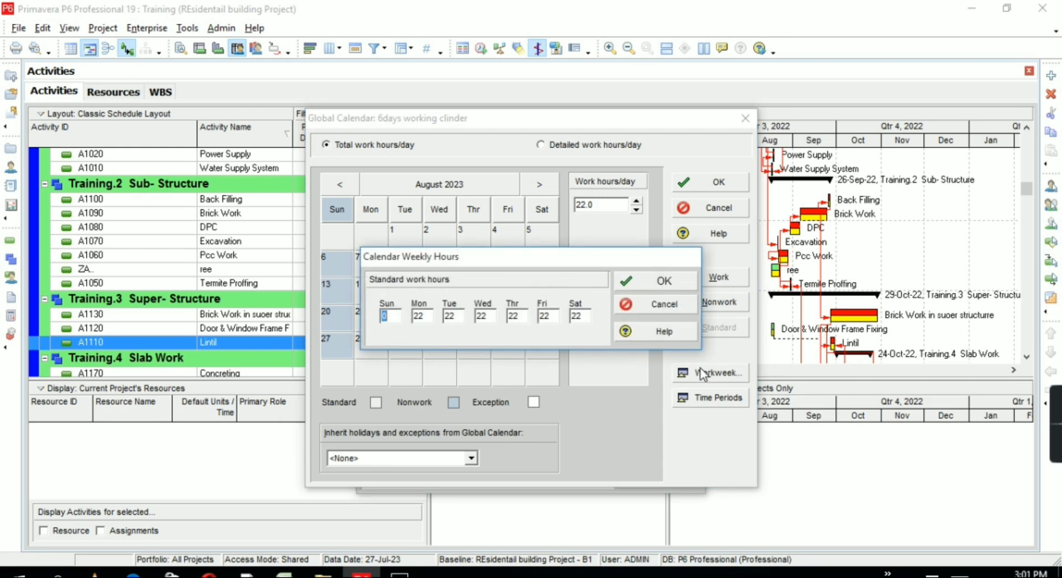
{"action": "left_click", "coordinate": [662, 282]}
{"action": "left_click", "coordinate": [722, 398]}
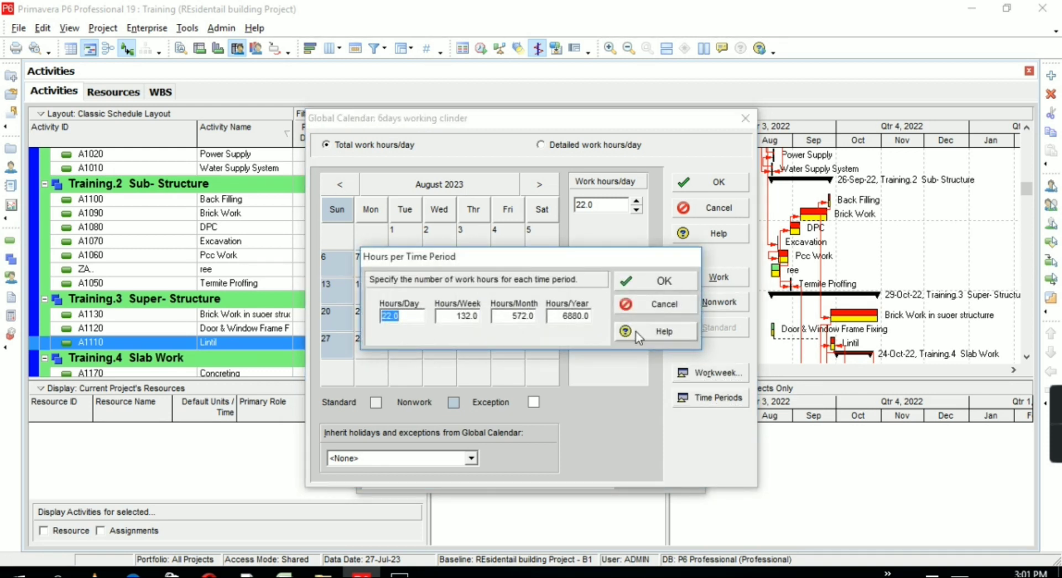
{"action": "left_click", "coordinate": [663, 281]}
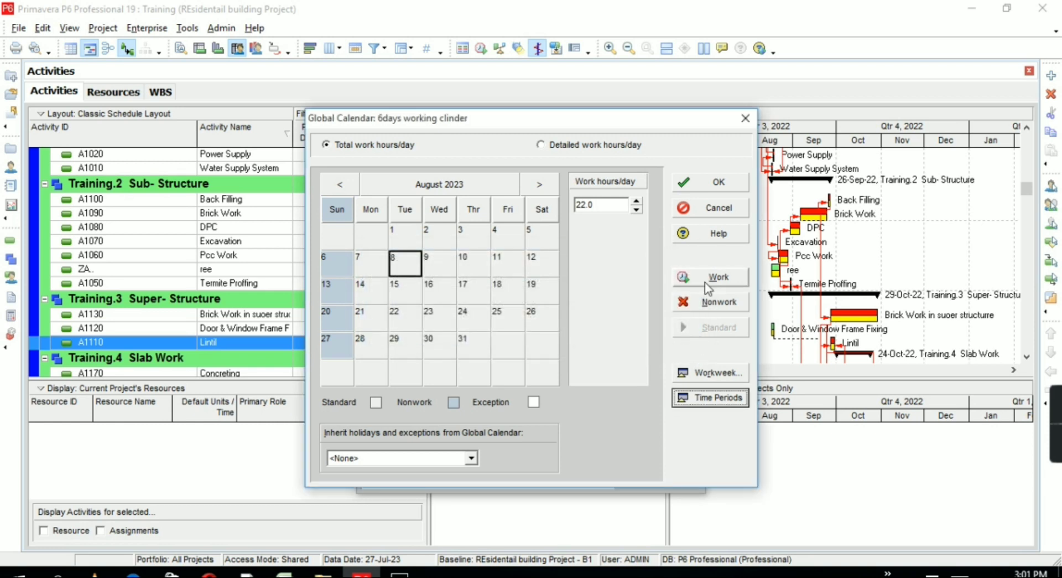
Switch the calendar to detailed work hours per day and select Monday through Saturday in its workweek settings.
{"action": "left_click", "coordinate": [536, 248]}
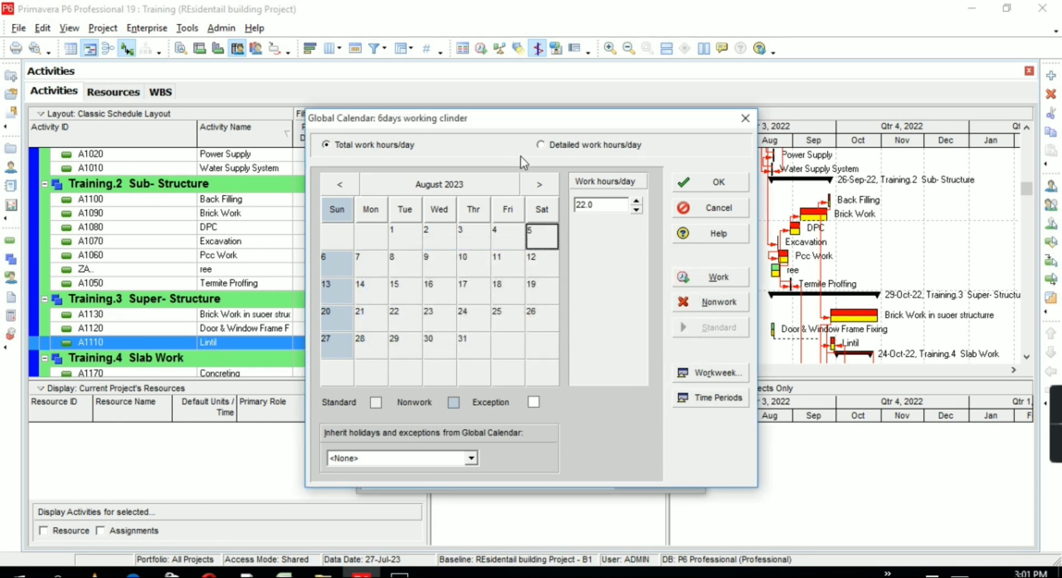
{"action": "left_click", "coordinate": [541, 146]}
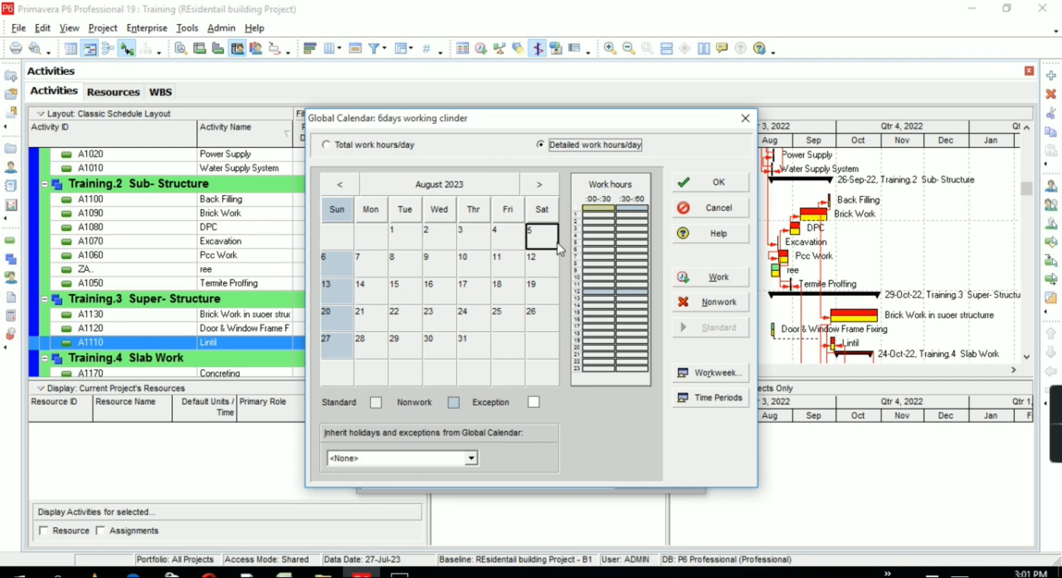
{"action": "left_click", "coordinate": [714, 370]}
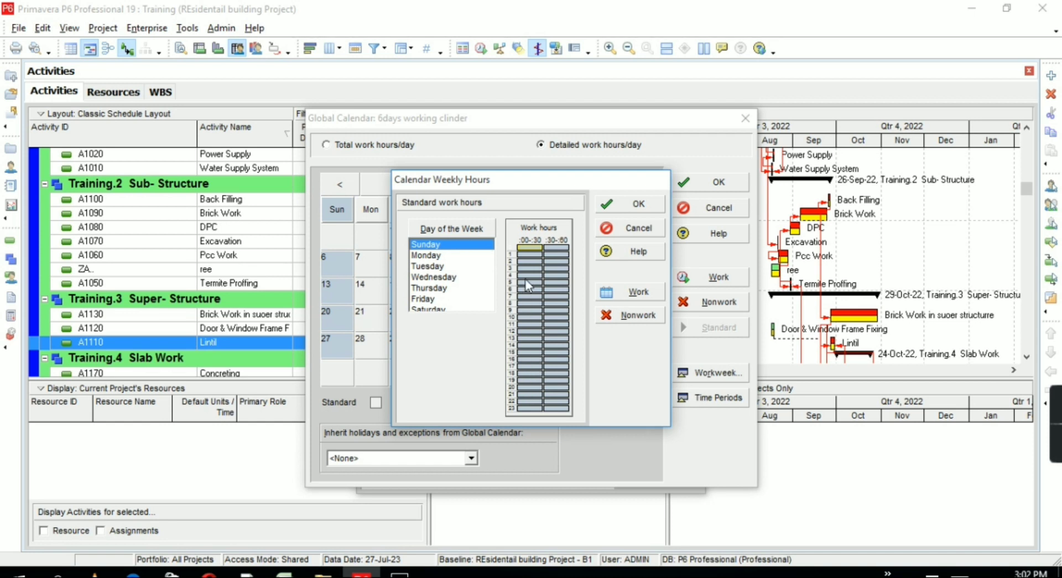
{"action": "left_click", "coordinate": [426, 256]}
{"action": "key", "text": "shift+Down"}
{"action": "key", "text": "shift+Down"}
{"action": "key", "text": "shift+Down"}
{"action": "key", "text": "shift+Down"}
{"action": "key", "text": "shift+Down"}
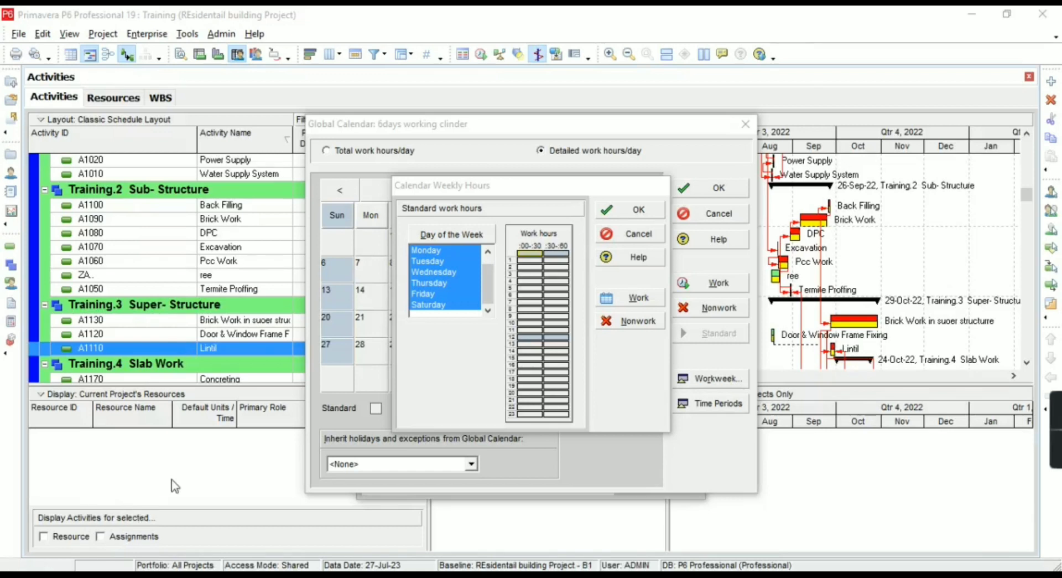
Mark the 10:00–10:30 slot as work time for Monday through Saturday.
{"action": "left_click", "coordinate": [520, 323]}
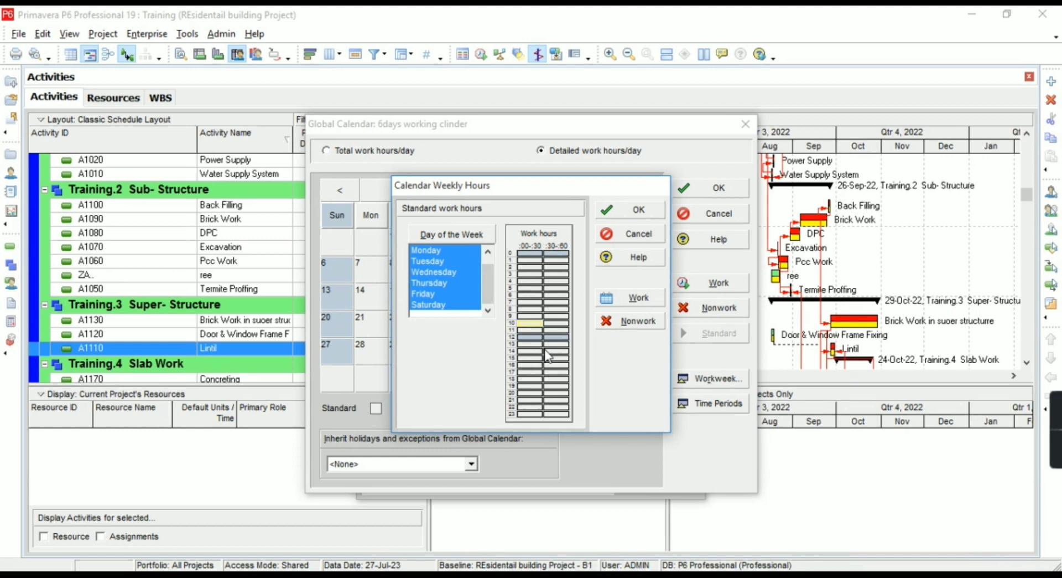
{"action": "left_click", "coordinate": [631, 297]}
{"action": "left_click", "coordinate": [557, 344]}
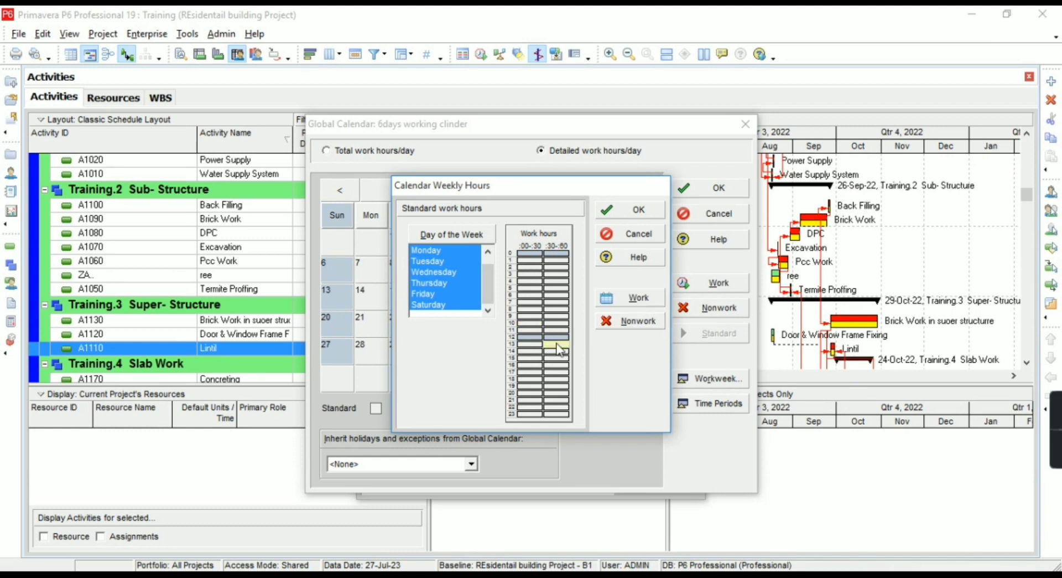
{"action": "left_click", "coordinate": [529, 322]}
{"action": "left_click", "coordinate": [636, 304]}
{"action": "left_click", "coordinate": [553, 309]}
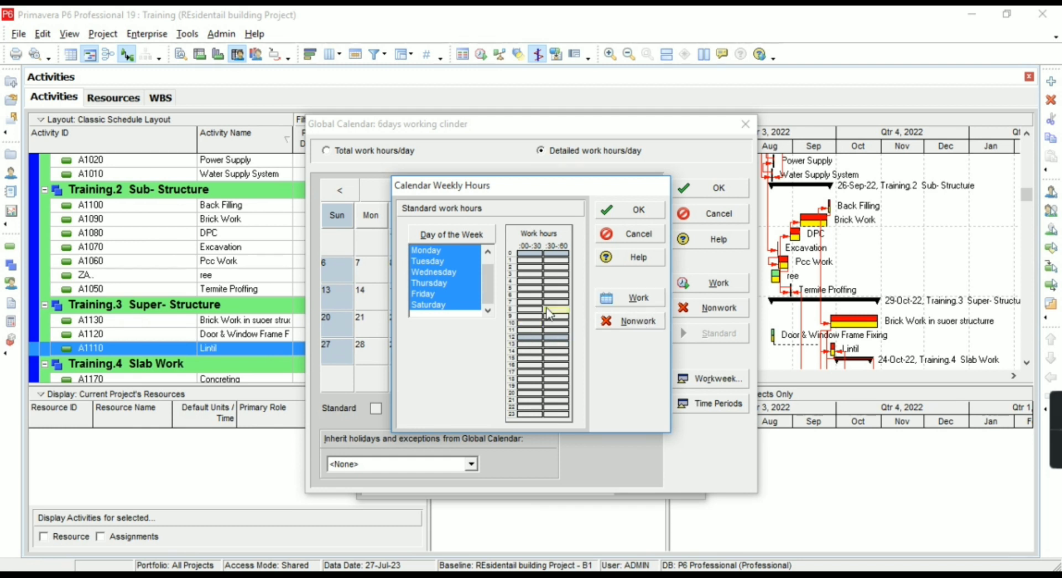
Mark the 3:00–3:30 and 7:00–7:30 slots as nonwork time for Monday through Saturday.
{"action": "left_click", "coordinate": [529, 274]}
{"action": "left_click", "coordinate": [623, 323]}
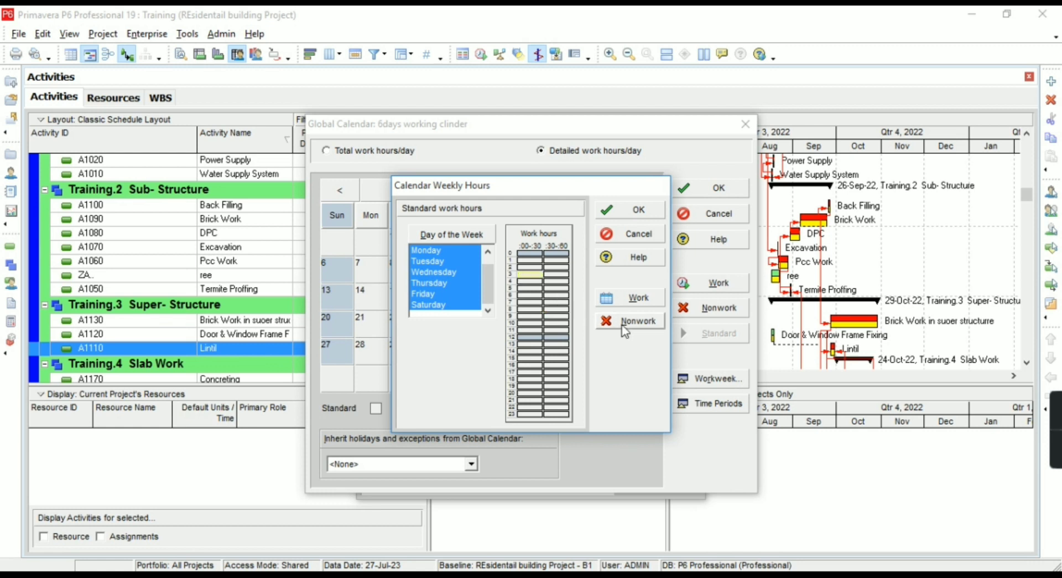
{"action": "left_click", "coordinate": [624, 331]}
{"action": "left_click", "coordinate": [560, 304]}
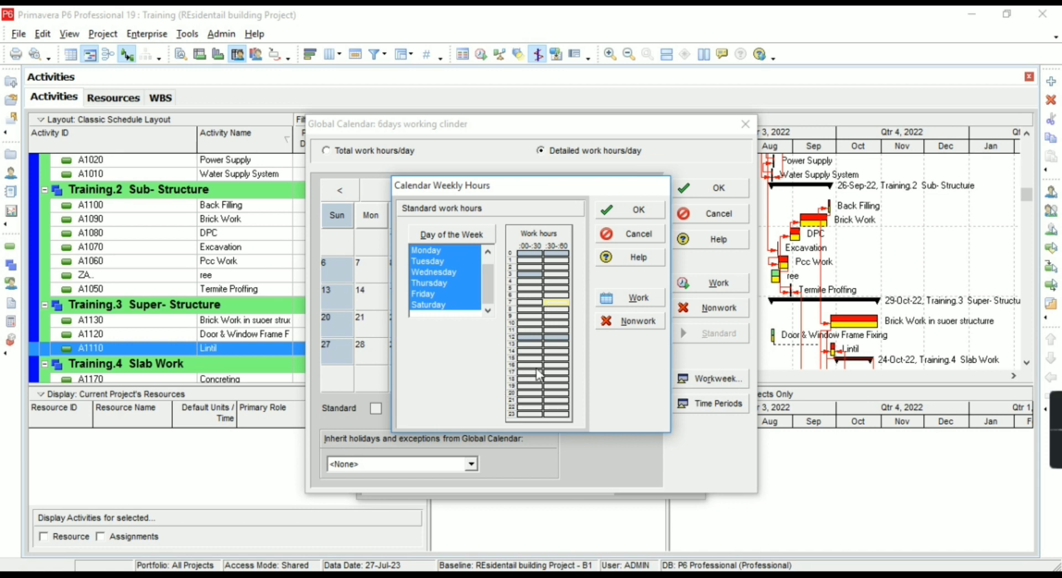
{"action": "left_click", "coordinate": [525, 303]}
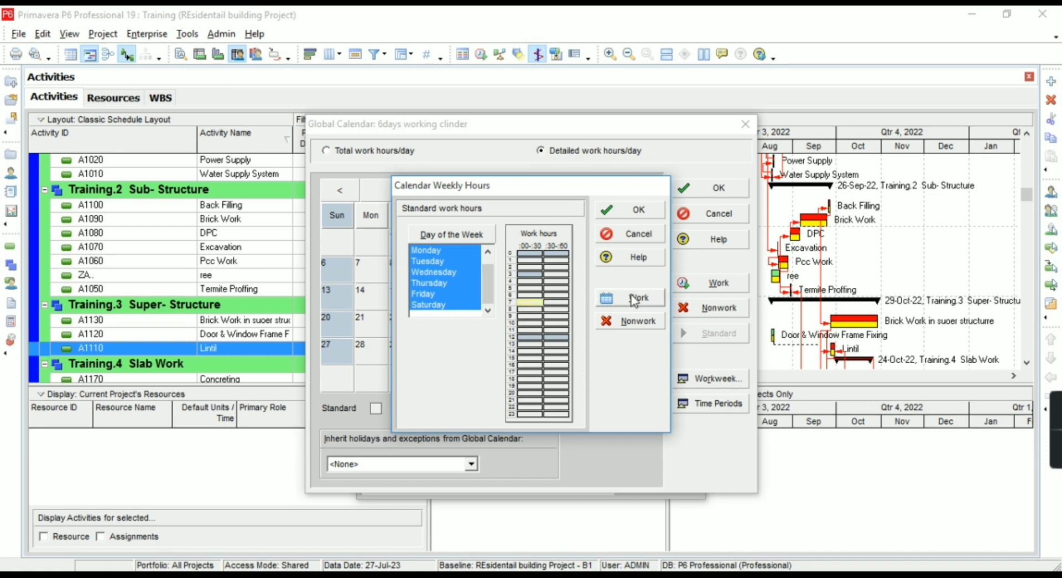
{"action": "left_click", "coordinate": [636, 297]}
{"action": "left_click", "coordinate": [551, 323]}
{"action": "left_click", "coordinate": [530, 302]}
{"action": "left_click", "coordinate": [609, 322]}
{"action": "left_click", "coordinate": [556, 318]}
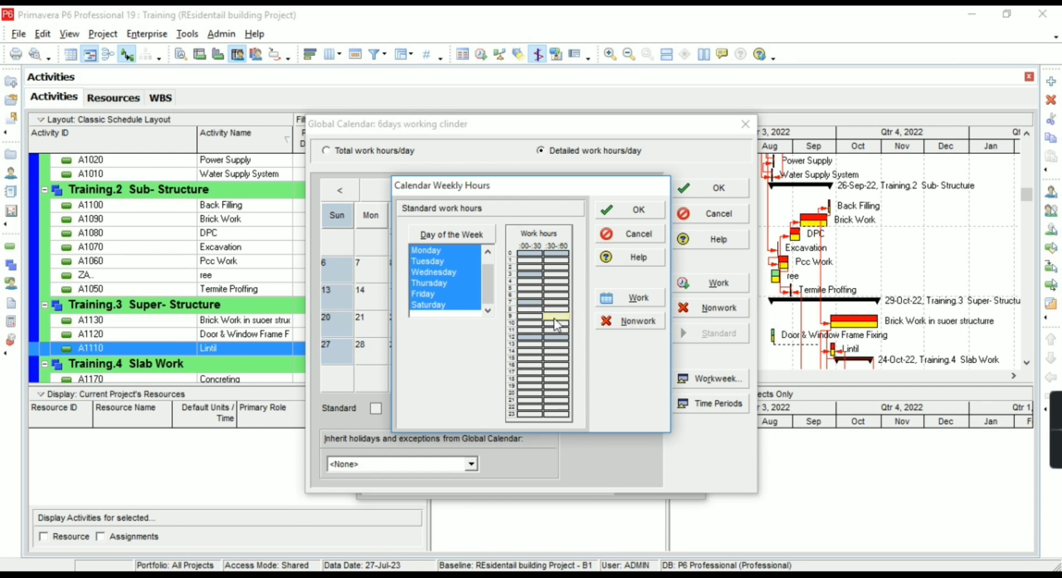
Mark the hours from 8:00 to 12:00 as work time for Monday through Saturday.
{"action": "left_click", "coordinate": [527, 309]}
{"action": "left_click_drag", "start_coordinate": [527, 329], "coordinate": [556, 329]}
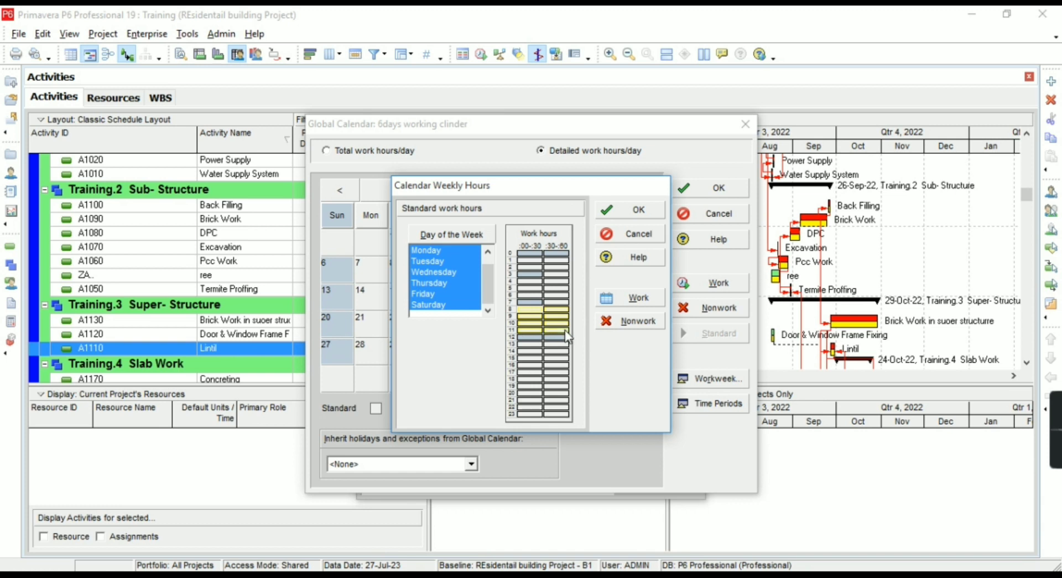
{"action": "left_click", "coordinate": [630, 299]}
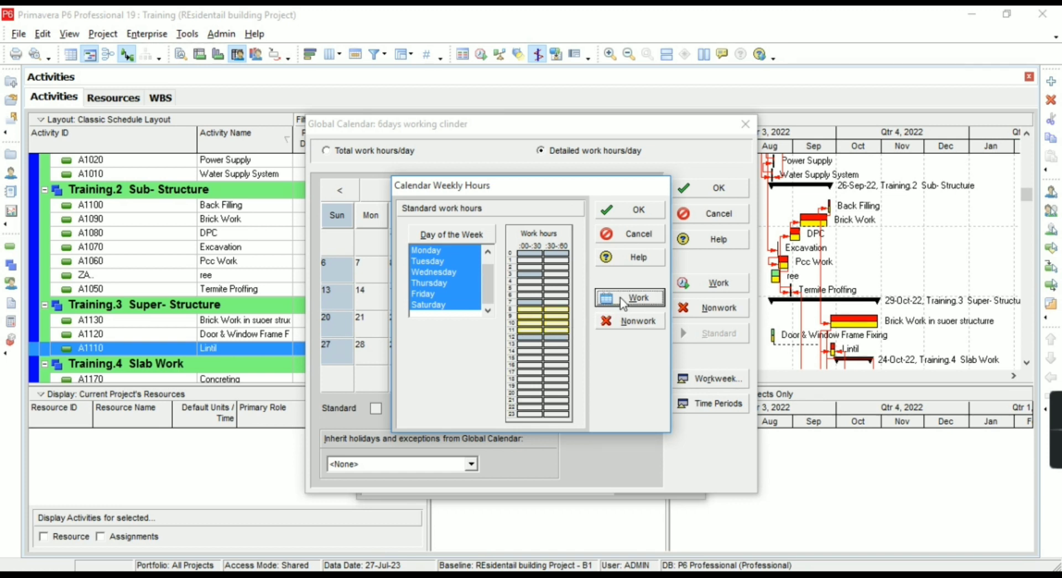
Mark the evening hours from 19:00 to 24:00 as nonwork time for Monday through Saturday.
{"action": "left_click", "coordinate": [531, 365]}
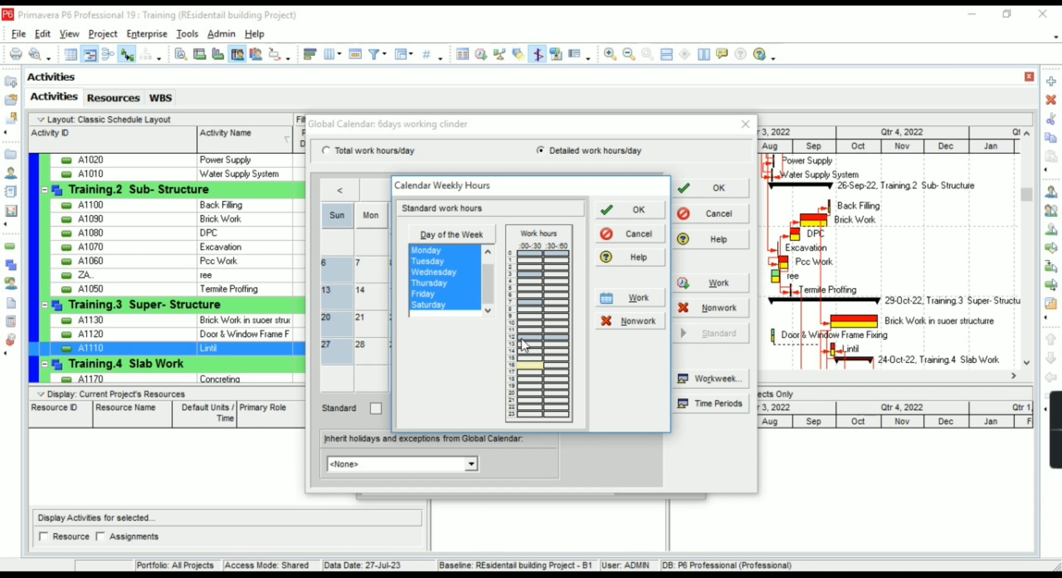
{"action": "left_click", "coordinate": [524, 386]}
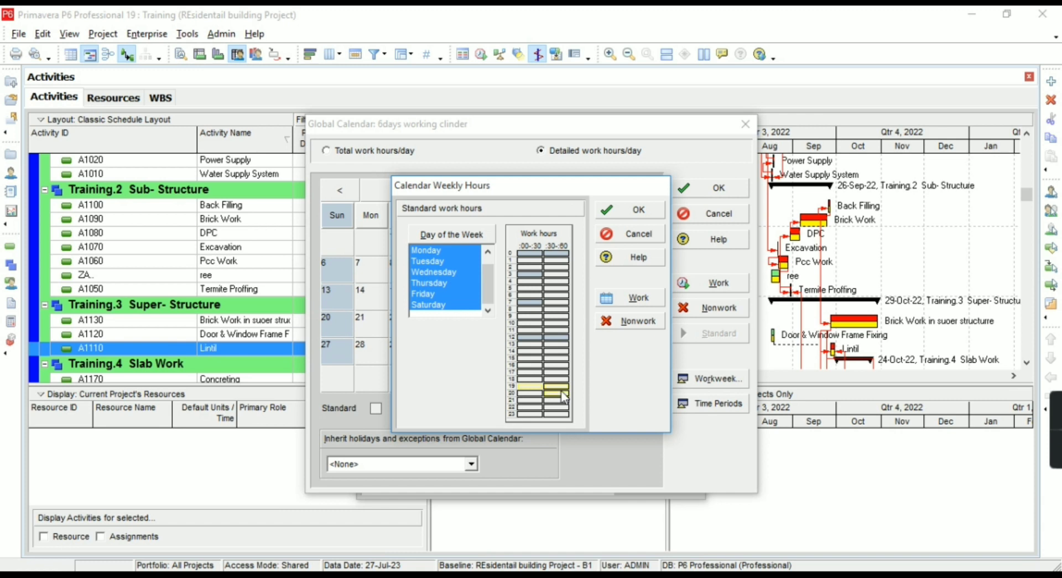
{"action": "left_click_drag", "start_coordinate": [530, 397], "coordinate": [560, 411]}
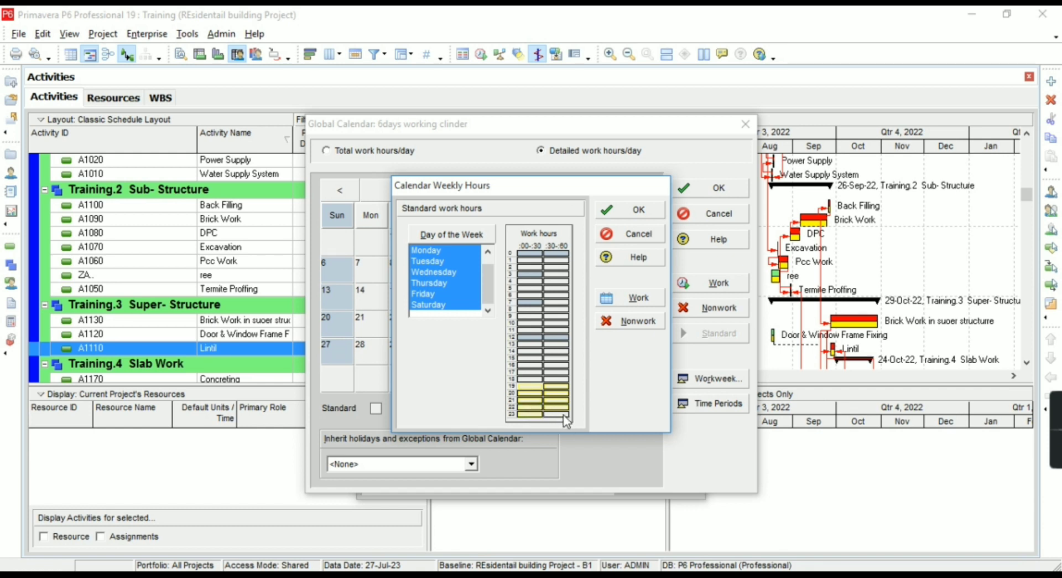
{"action": "left_click", "coordinate": [618, 322]}
Mark most of the half-hour slots between 0:00 and 8:00 as nonwork time for Monday through Saturday.
{"action": "left_click", "coordinate": [562, 307]}
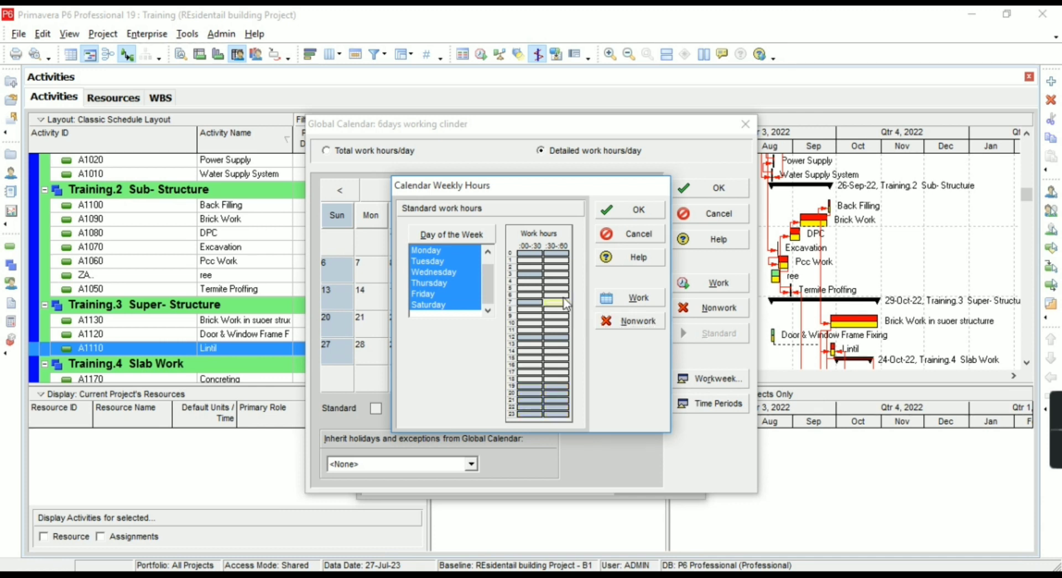
{"action": "left_click_drag", "start_coordinate": [563, 301], "coordinate": [527, 292]}
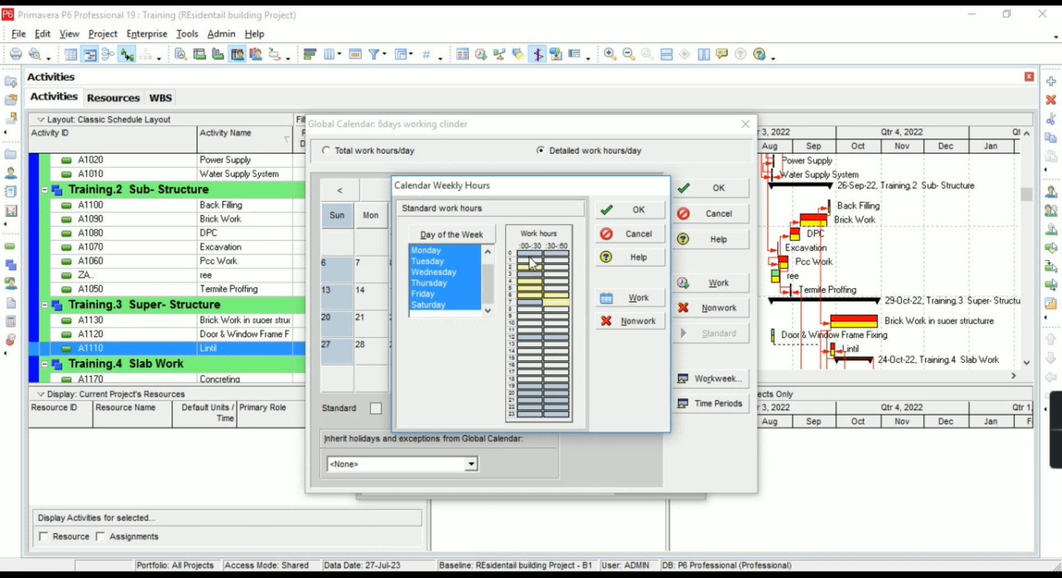
{"action": "left_click", "coordinate": [552, 260]}
{"action": "left_click", "coordinate": [553, 273]}
{"action": "left_click", "coordinate": [556, 282]}
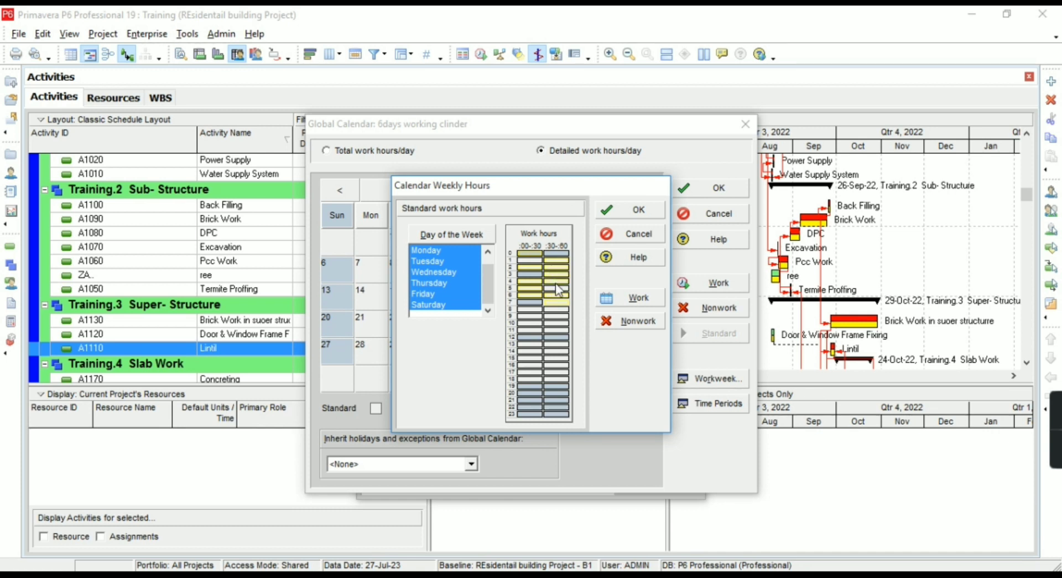
{"action": "left_click", "coordinate": [624, 320]}
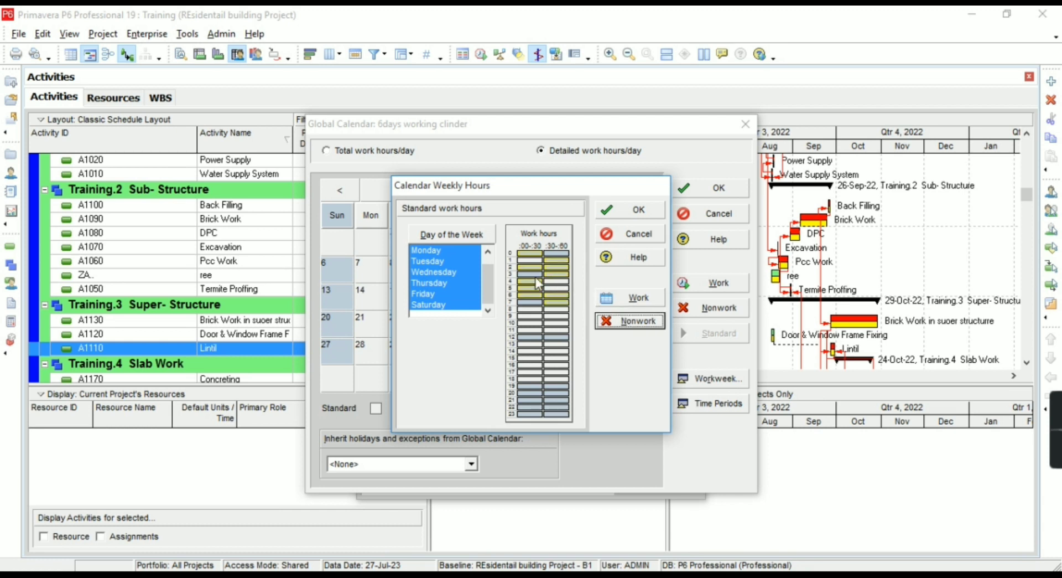
Mark the remaining early-morning slots before 8:00 as nonwork time for Monday through Saturday and accept the weekly hours.
{"action": "left_click", "coordinate": [550, 275]}
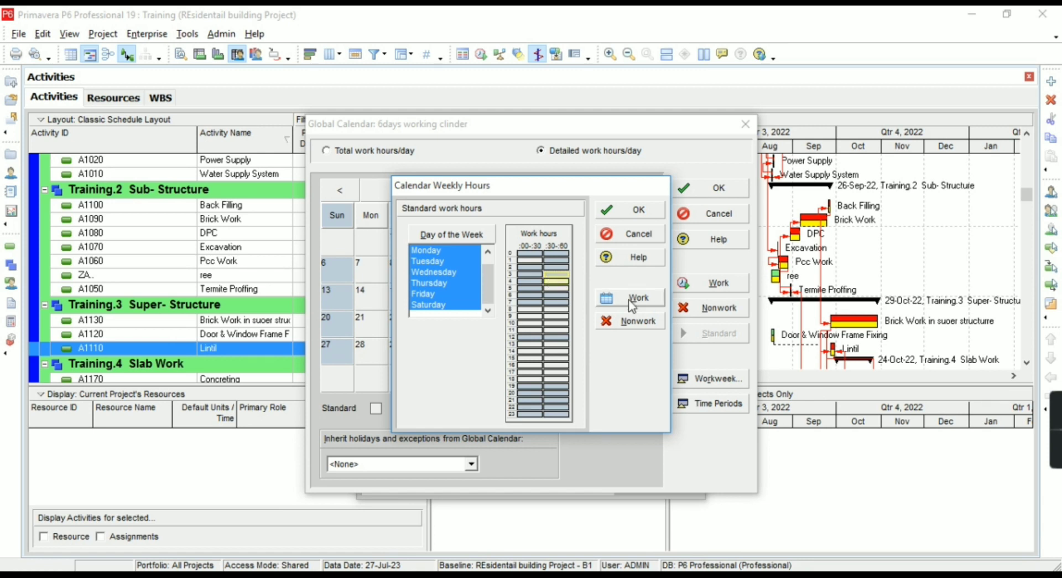
{"action": "left_click", "coordinate": [636, 324]}
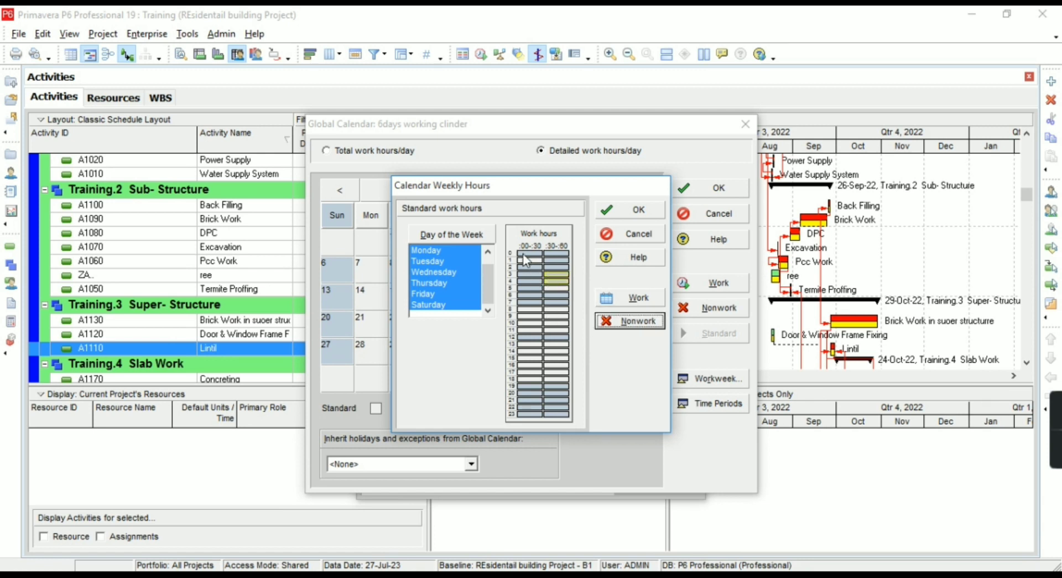
{"action": "left_click", "coordinate": [525, 260]}
{"action": "left_click", "coordinate": [630, 323]}
{"action": "left_click", "coordinate": [552, 288]}
{"action": "left_click", "coordinate": [628, 320]}
{"action": "left_click", "coordinate": [637, 209]}
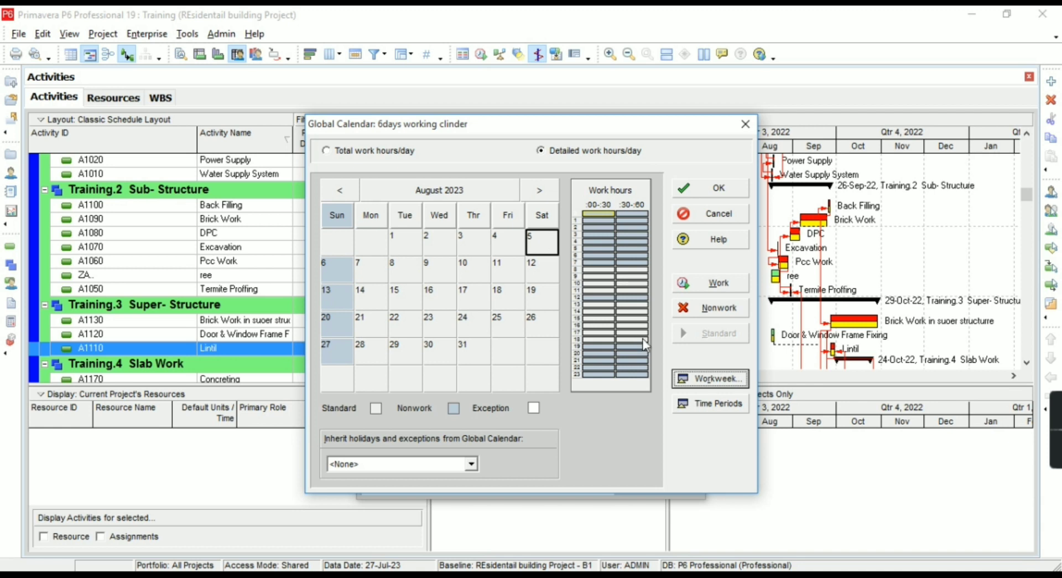
In the calendar's time periods, set the work hours to 8 per day and 56 per week.
{"action": "left_click", "coordinate": [690, 403]}
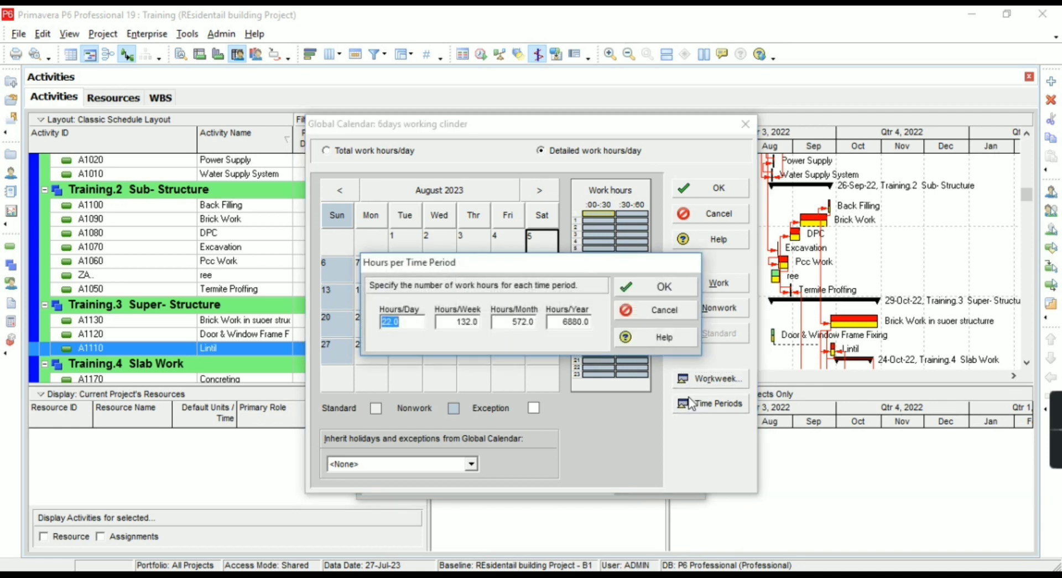
{"action": "type", "text": "8"}
{"action": "left_click", "coordinate": [464, 321]}
{"action": "key", "text": "BackSpace"}
{"action": "key", "text": "BackSpace"}
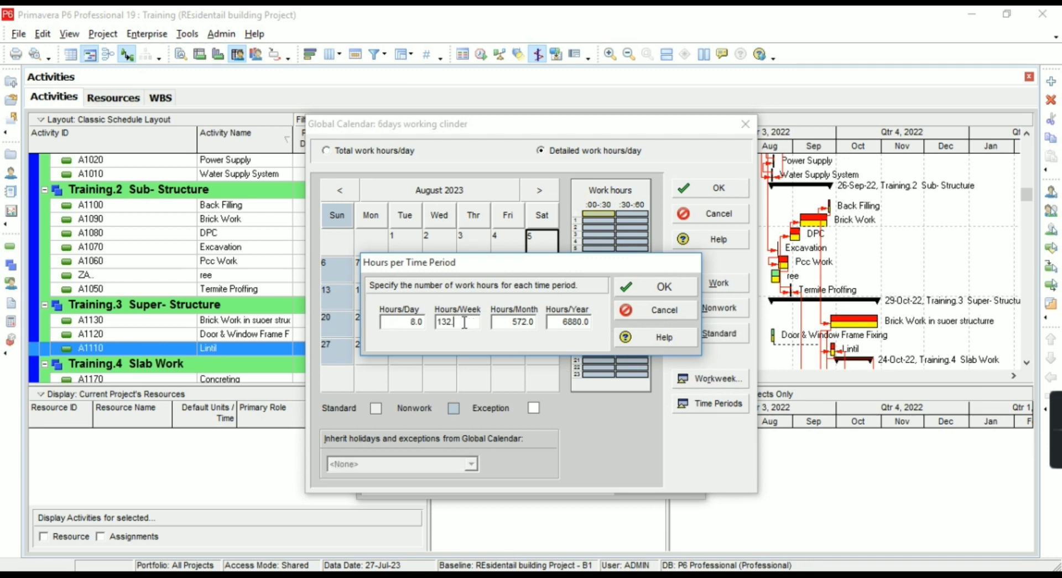
{"action": "key", "text": "BackSpace"}
{"action": "key", "text": "BackSpace"}
{"action": "key", "text": "BackSpace"}
{"action": "type", "text": "56"}
Open the Windows Calculator, shrink it beside the schedule and calculate the monthly hours as 4 × 56.
{"action": "left_click", "coordinate": [82, 555]}
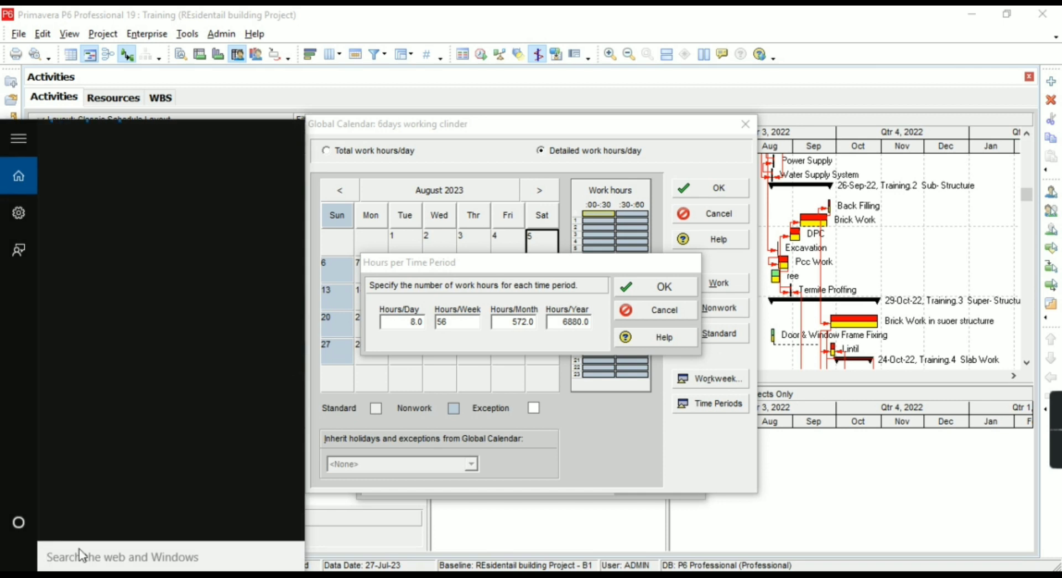
{"action": "type", "text": "c"}
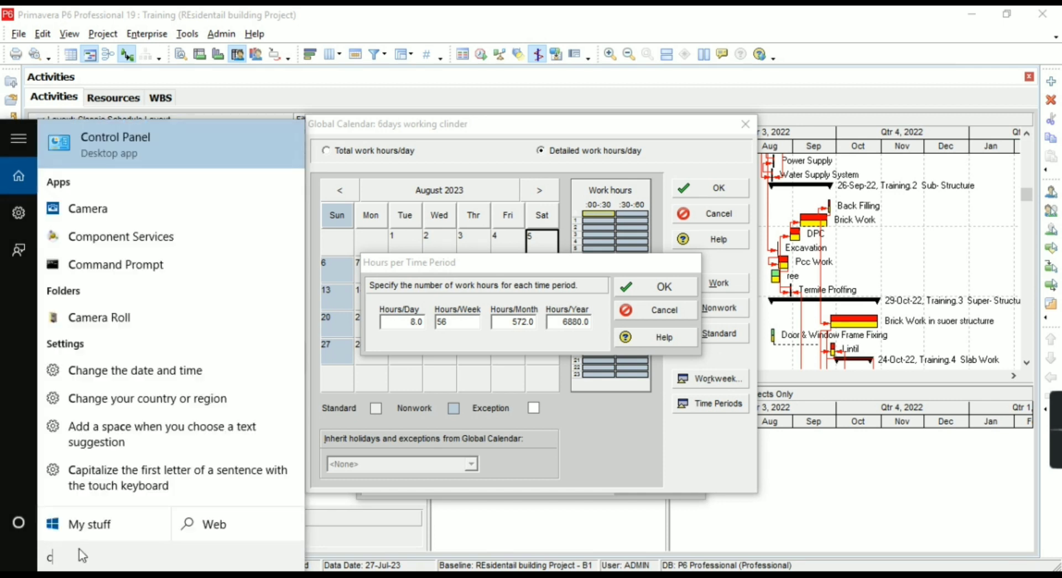
{"action": "type", "text": "al"}
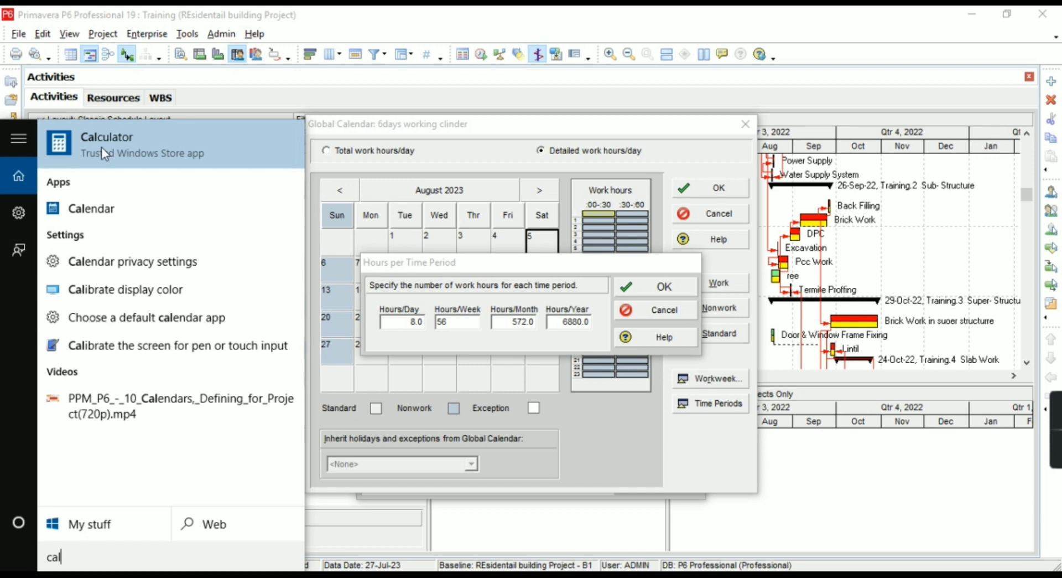
{"action": "left_click", "coordinate": [99, 161]}
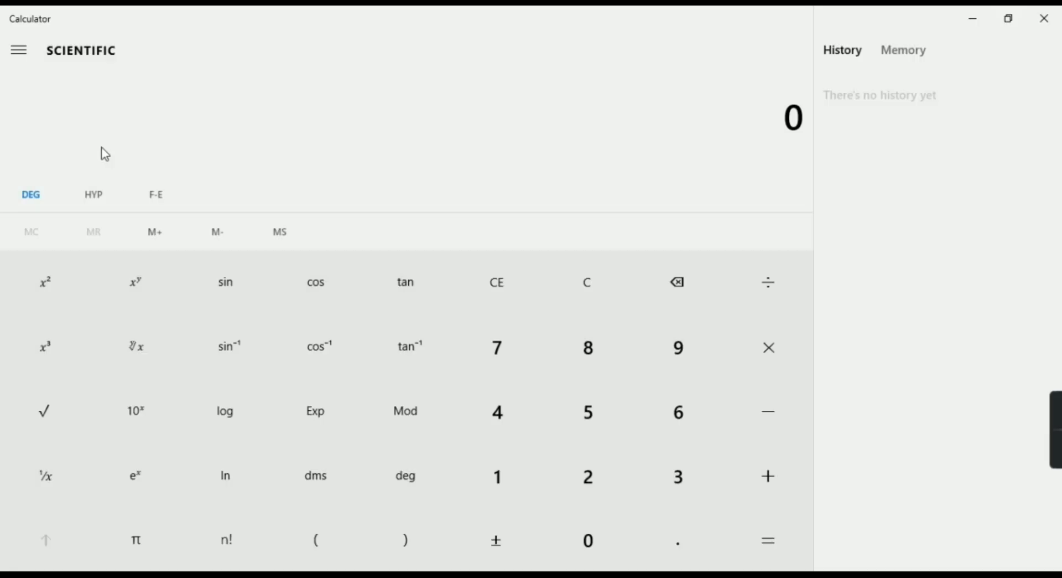
{"action": "left_click", "coordinate": [1006, 23]}
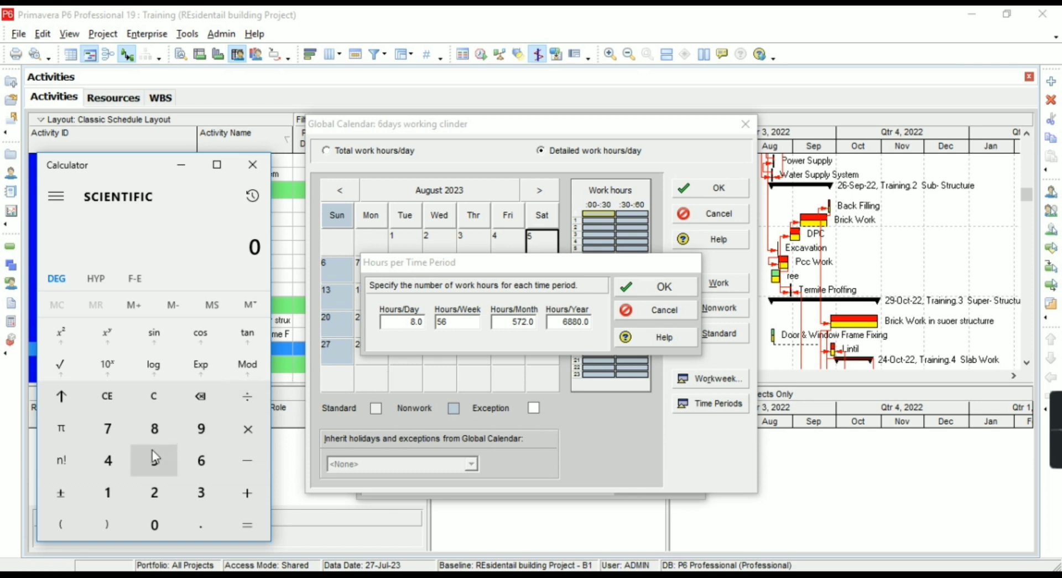
{"action": "left_click", "coordinate": [127, 453]}
{"action": "left_click", "coordinate": [251, 414]}
{"action": "left_click", "coordinate": [158, 466]}
{"action": "left_click", "coordinate": [209, 460]}
{"action": "left_click", "coordinate": [254, 529]}
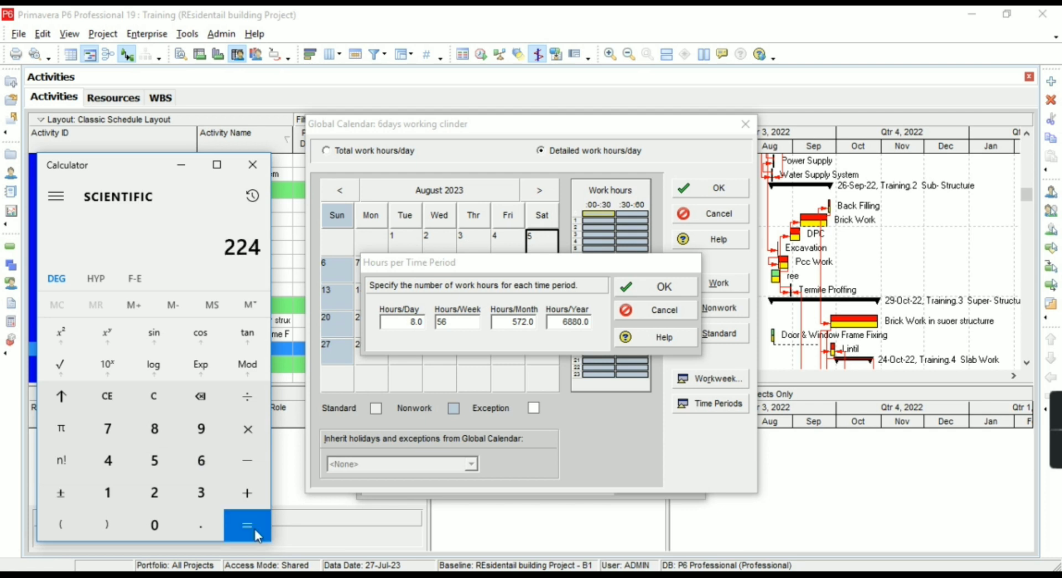
Set the calendar's hours per month to 224.
{"action": "left_click", "coordinate": [521, 327]}
{"action": "key", "text": "BackSpace"}
{"action": "key", "text": "BackSpace"}
{"action": "key", "text": "BackSpace"}
{"action": "key", "text": "BackSpace"}
{"action": "key", "text": "BackSpace"}
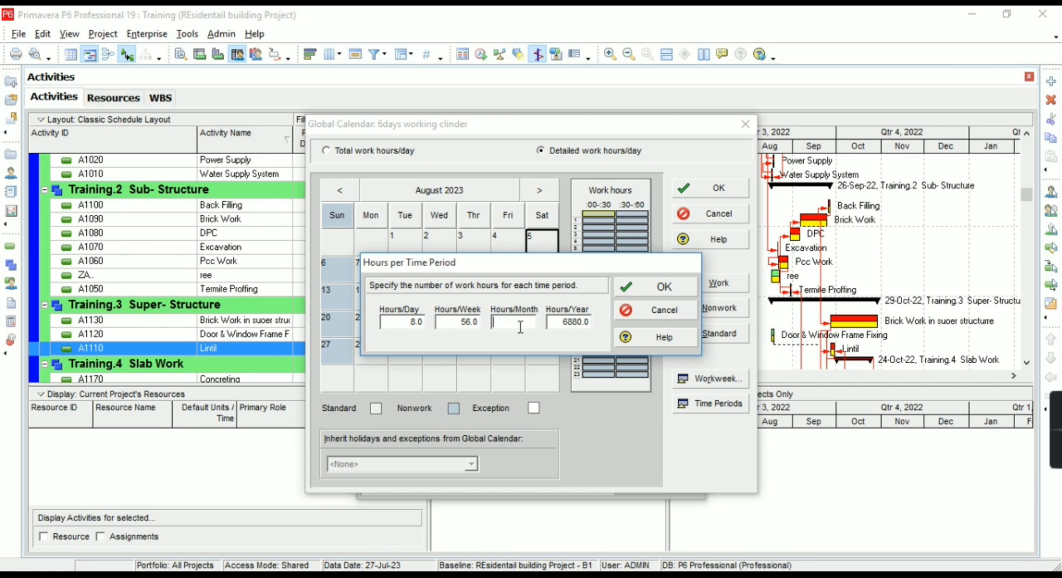
{"action": "type", "text": "224"}
Clear the hours-per-year value and calculate the yearly hours as 224 × 12 in Calculator, declining its rating request.
{"action": "left_click_drag", "start_coordinate": [563, 322], "coordinate": [585, 320]}
{"action": "key", "text": "BackSpace"}
{"action": "key", "text": "BackSpace"}
{"action": "key", "text": "BackSpace"}
{"action": "key", "text": "BackSpace"}
{"action": "left_click", "coordinate": [439, 576]}
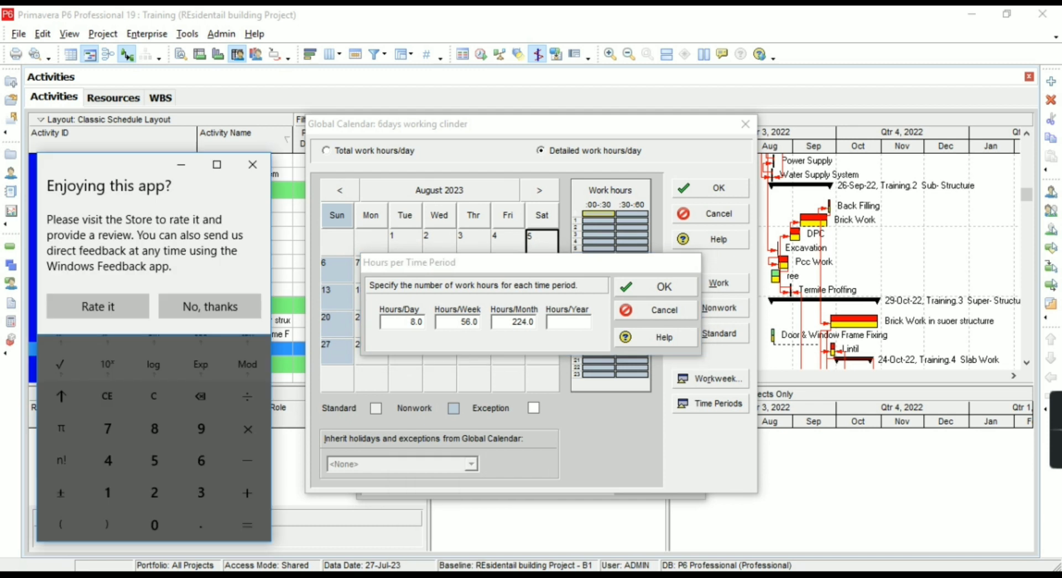
{"action": "left_click", "coordinate": [210, 299]}
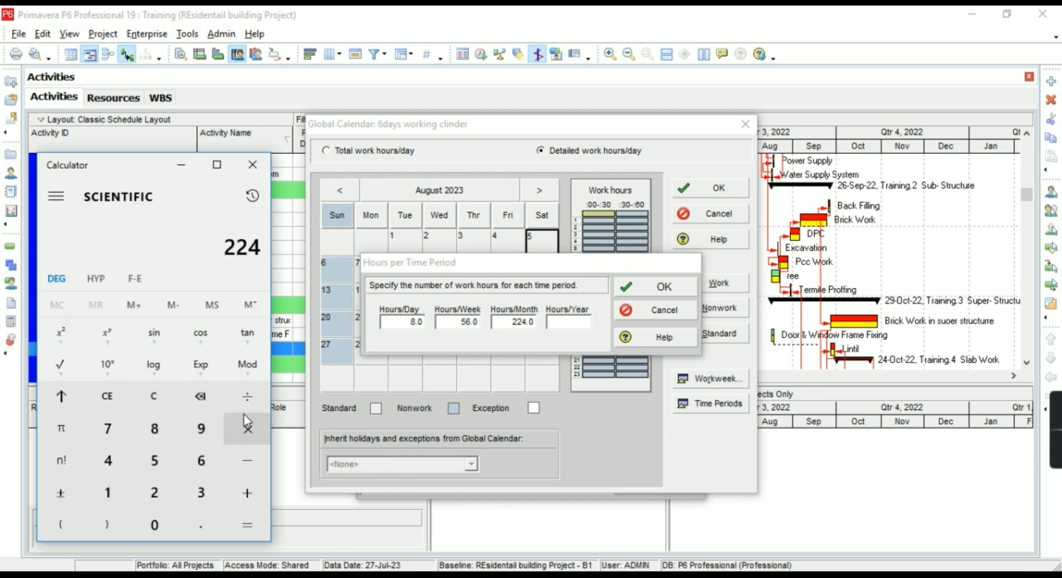
{"action": "left_click", "coordinate": [246, 429]}
{"action": "left_click", "coordinate": [111, 492]}
{"action": "left_click", "coordinate": [144, 493]}
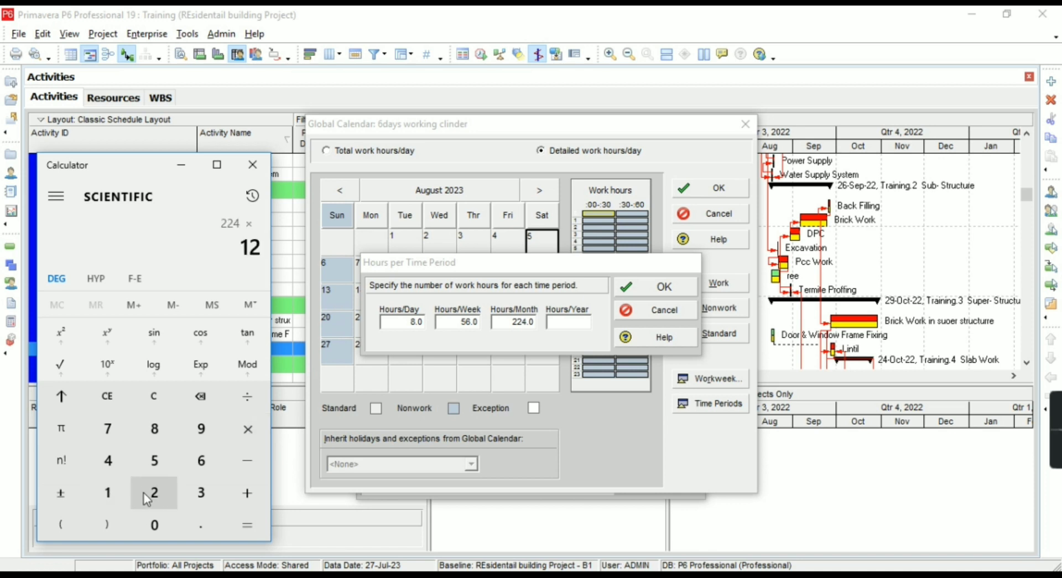
{"action": "left_click", "coordinate": [246, 525]}
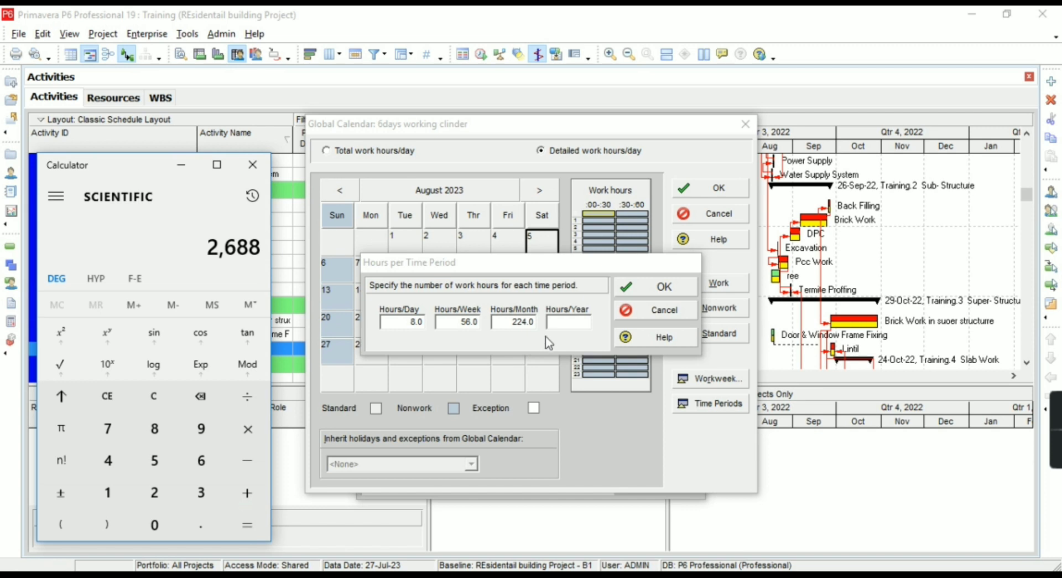
Set the calendar's hours per year to 2688 and accept the time period values.
{"action": "left_click", "coordinate": [565, 321]}
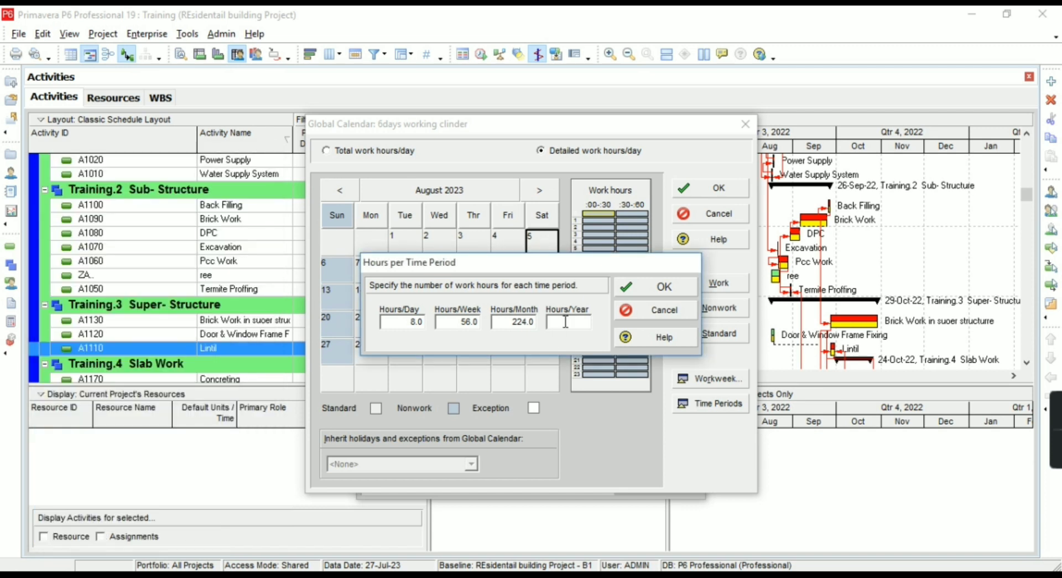
{"action": "type", "text": "2688"}
{"action": "left_click", "coordinate": [643, 287]}
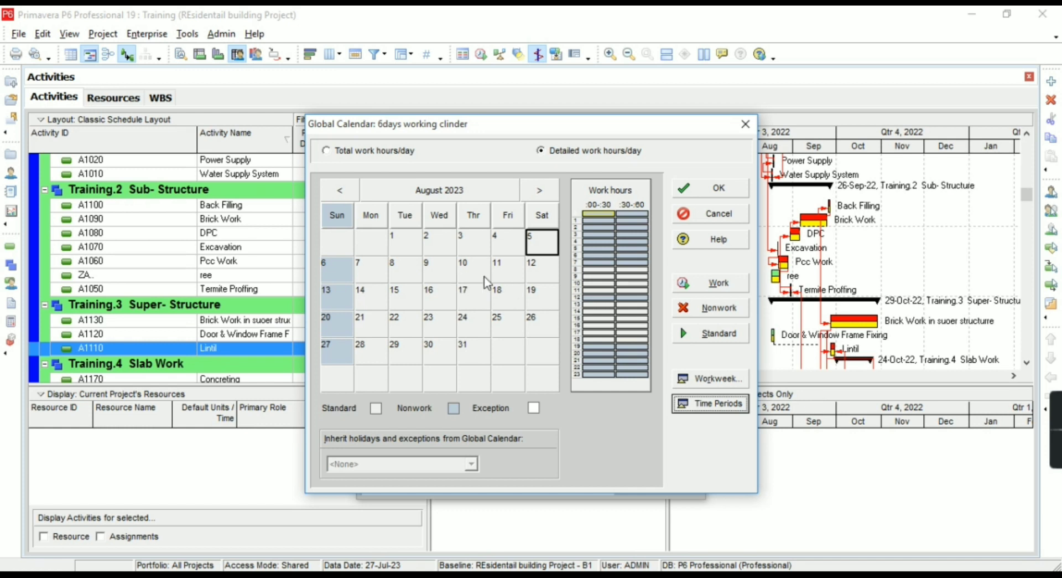
Mark Monday, 14 August 2023, as a nonwork day in the six-day working calendar.
{"action": "left_click", "coordinate": [453, 275]}
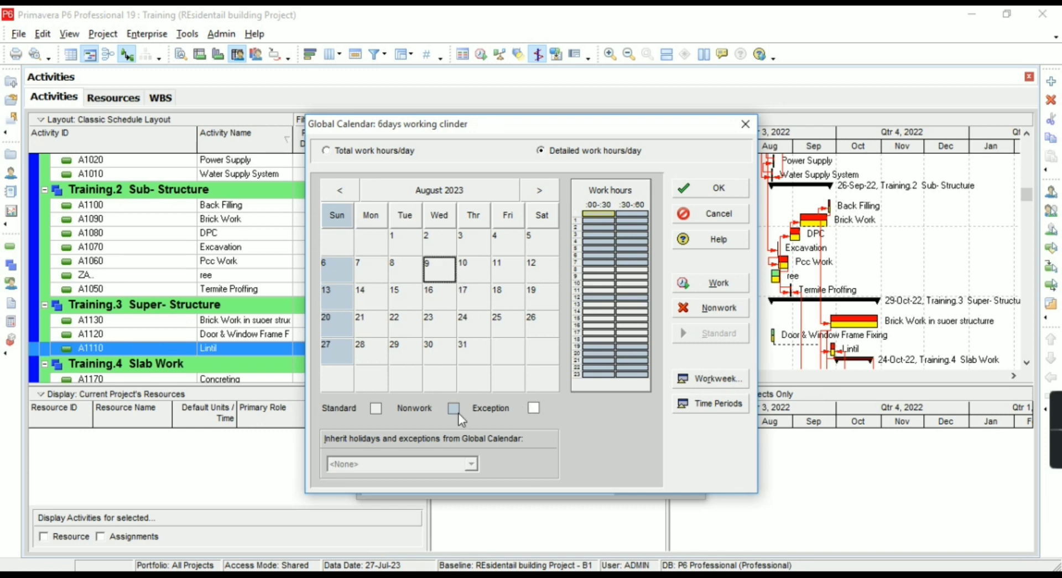
{"action": "left_click", "coordinate": [431, 293]}
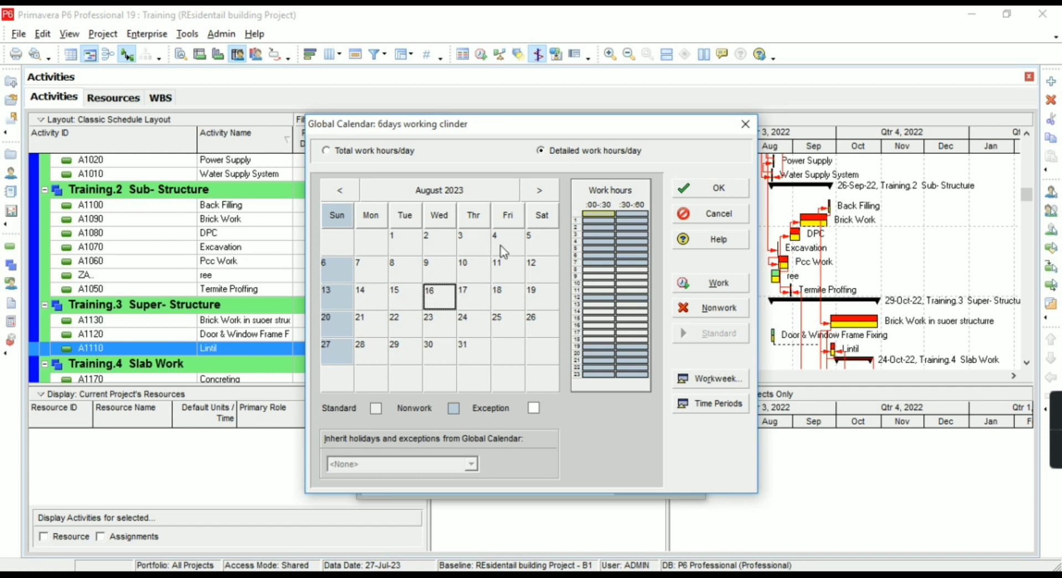
{"action": "left_click", "coordinate": [370, 298]}
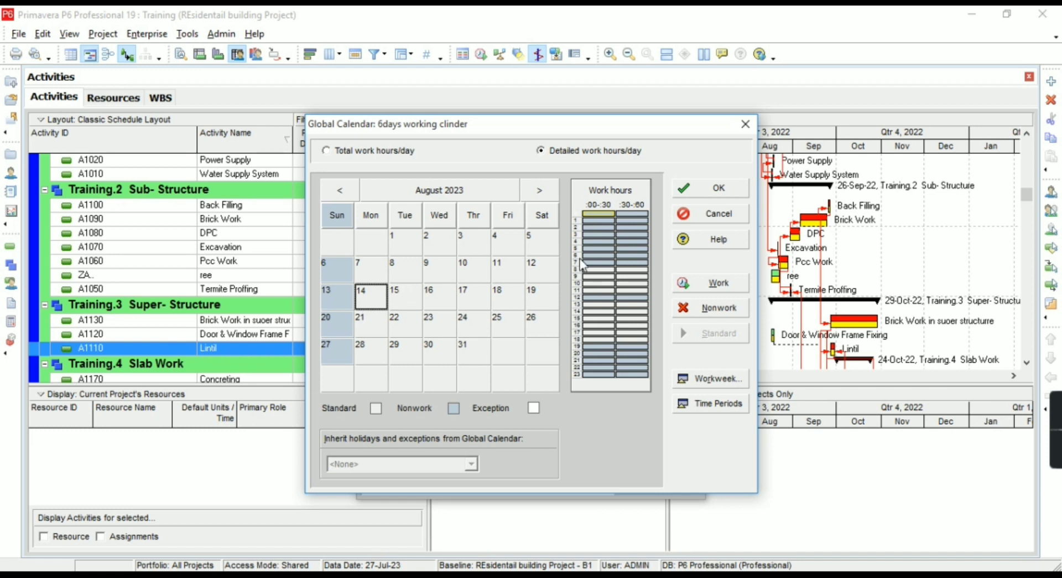
{"action": "left_click", "coordinate": [693, 309]}
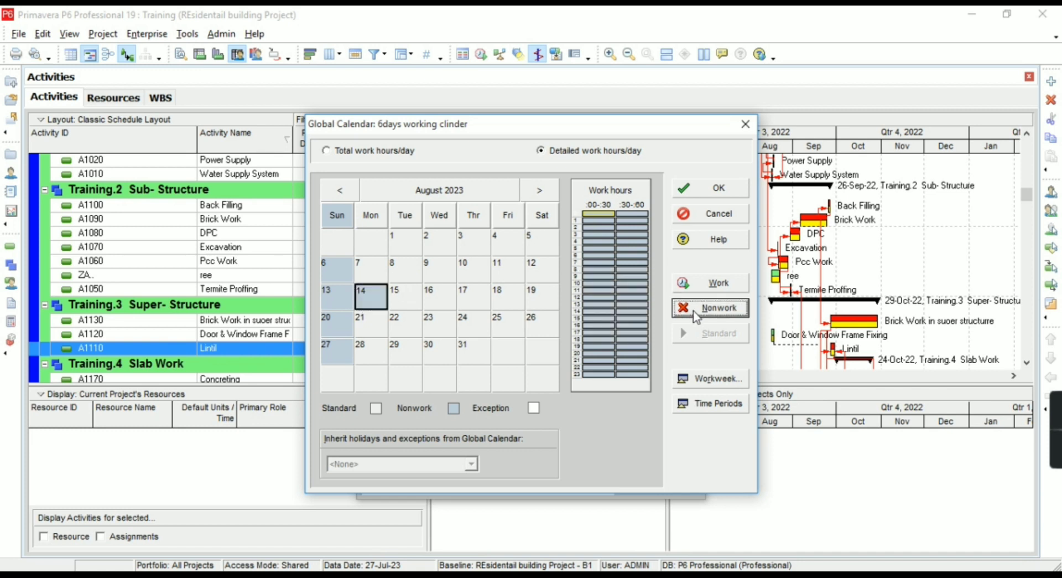
{"action": "left_click", "coordinate": [488, 335]}
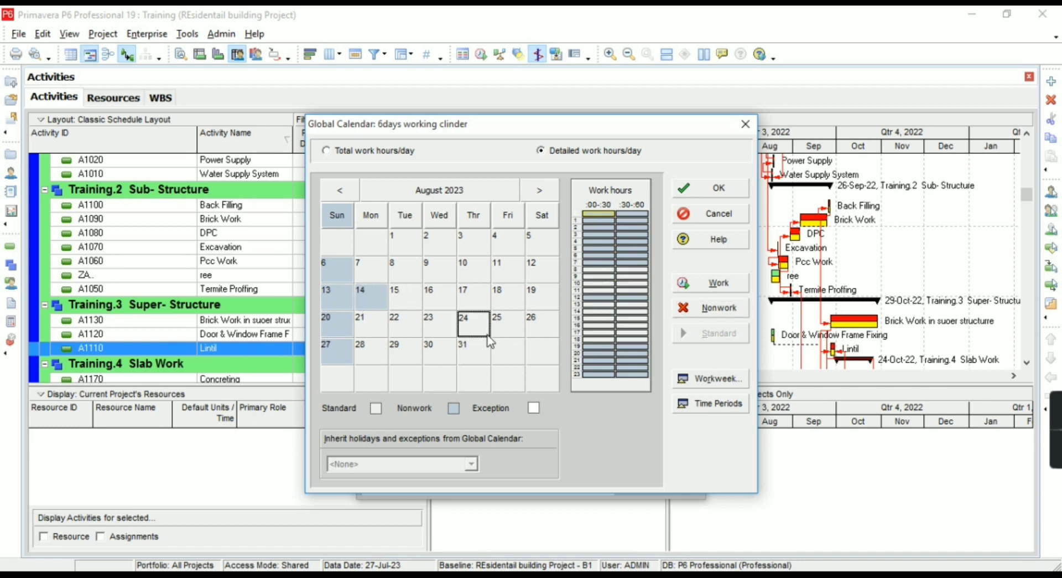
Save the six-day calendar's changes and close the list of calendars.
{"action": "left_click", "coordinate": [729, 189]}
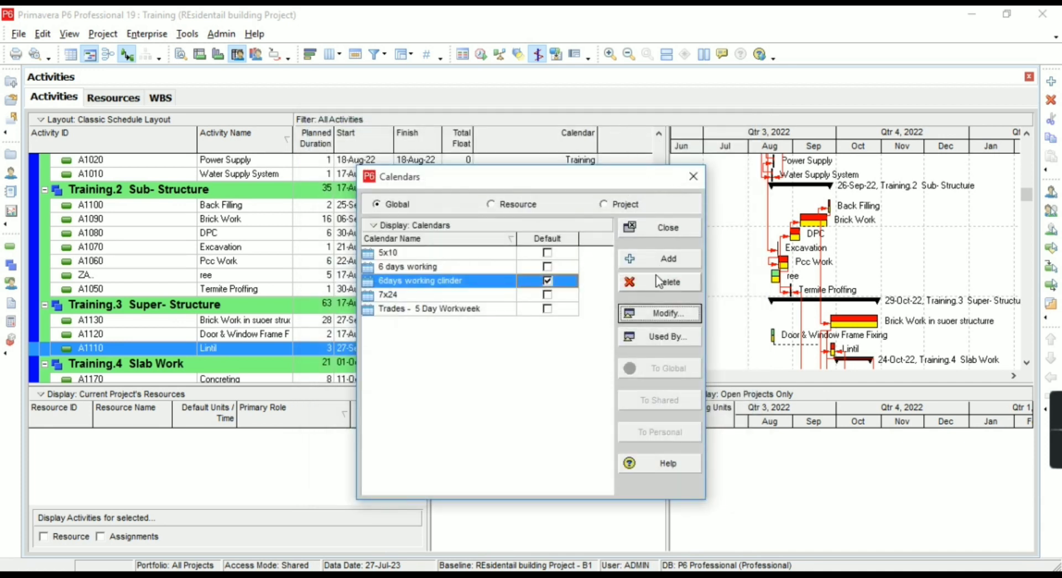
{"action": "left_click", "coordinate": [662, 232]}
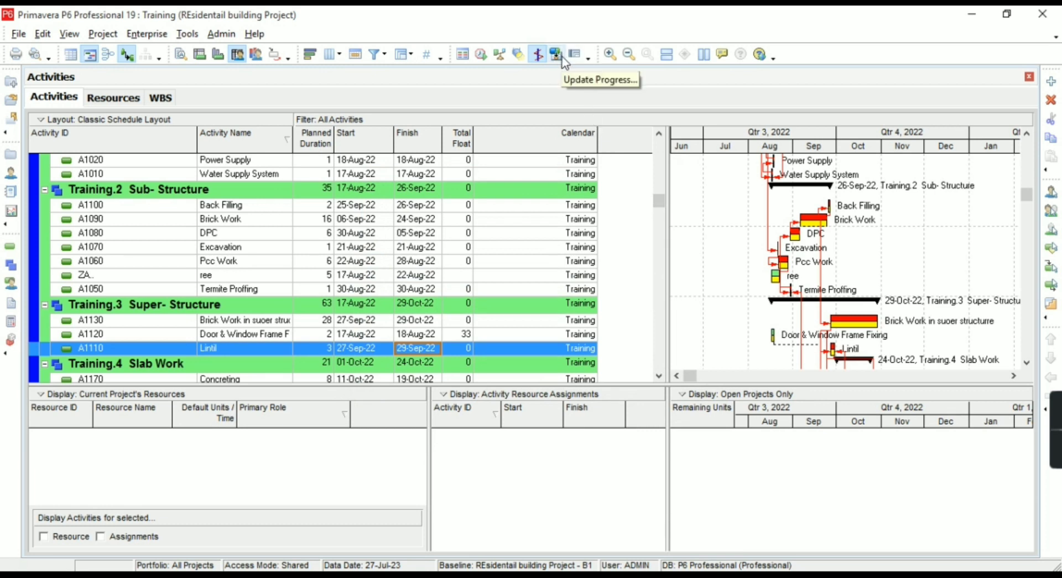
Try to schedule the project with the 27-Jul-23 data date.
{"action": "left_click", "coordinate": [480, 54]}
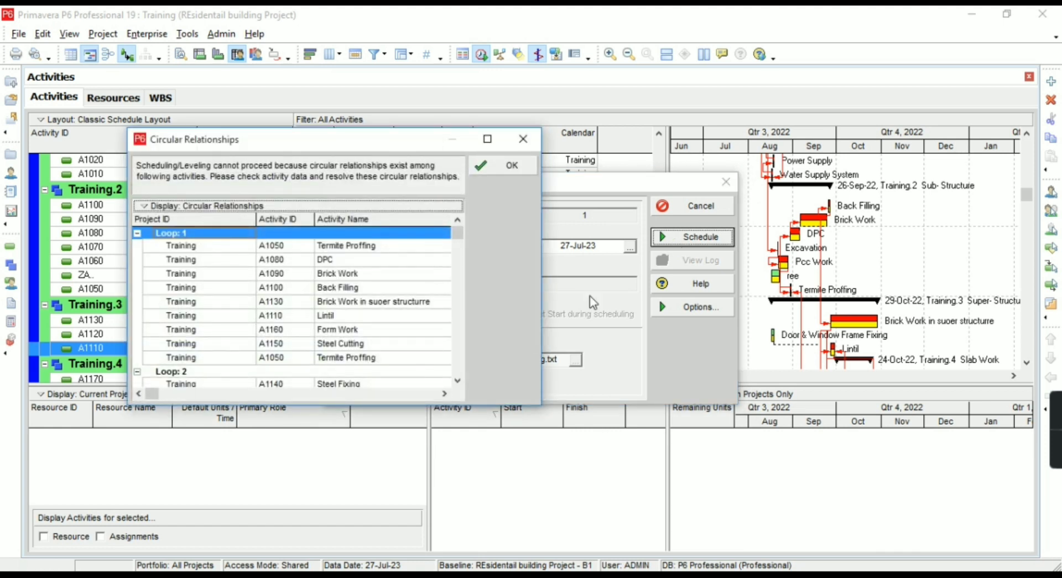
{"action": "left_click", "coordinate": [496, 165]}
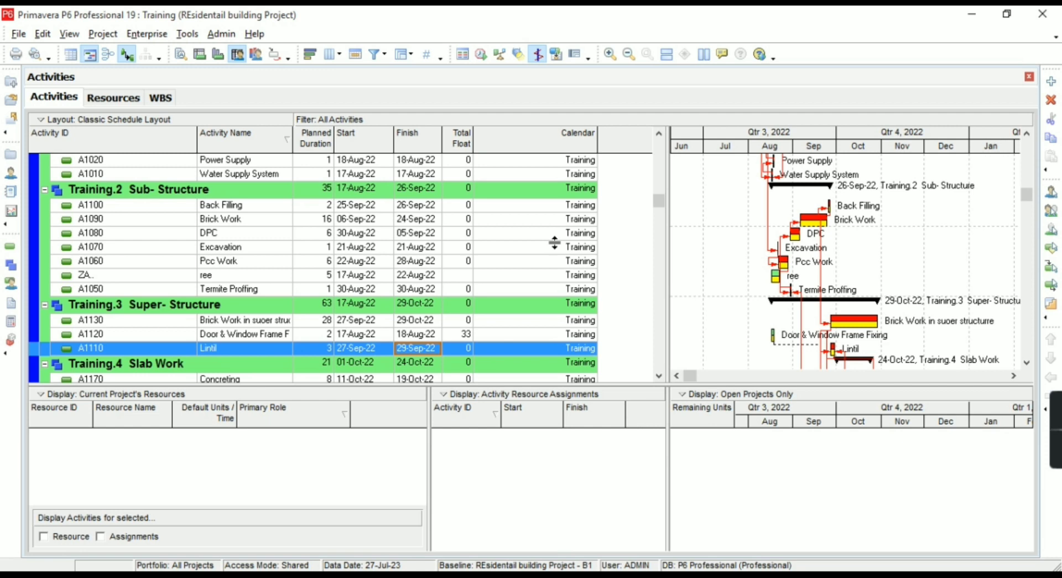
{"action": "mouse_move", "coordinate": [1050, 420]}
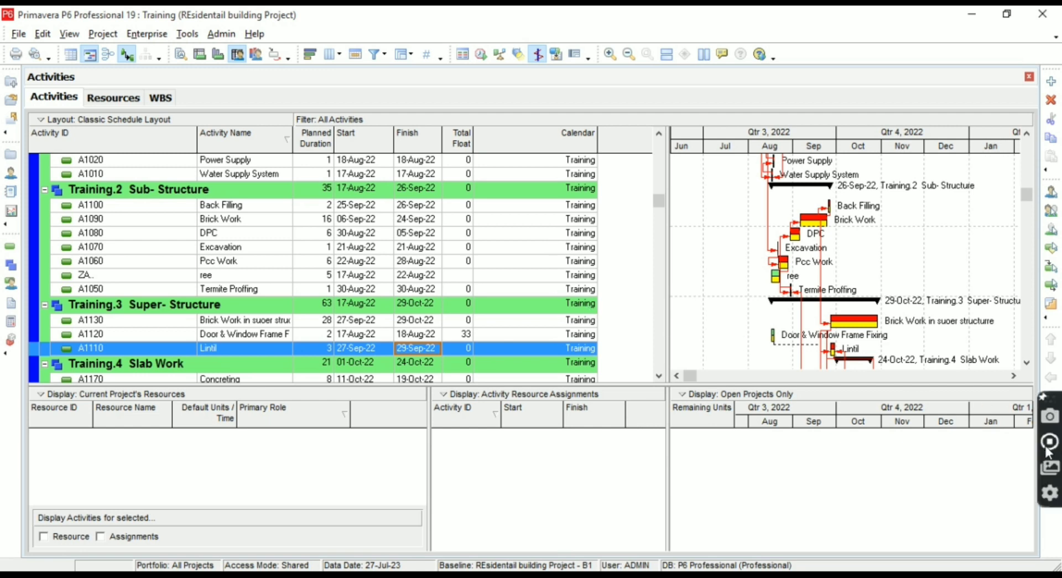